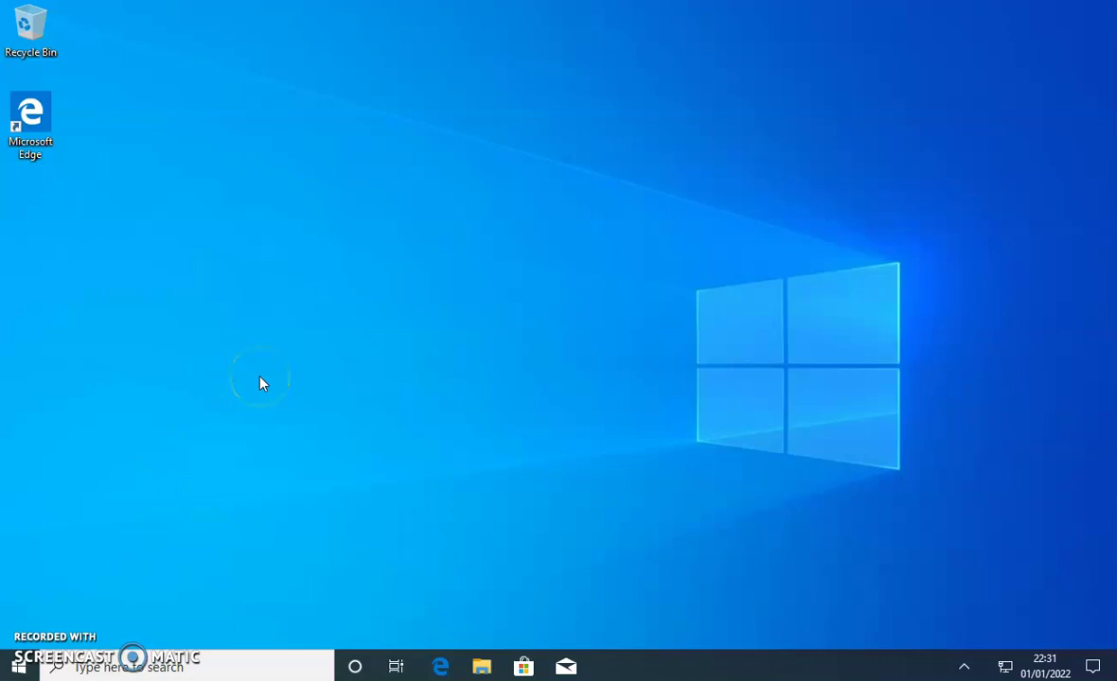
# Open Device Manager by searching 'devic' from the Start menu.
pyautogui.press('super')
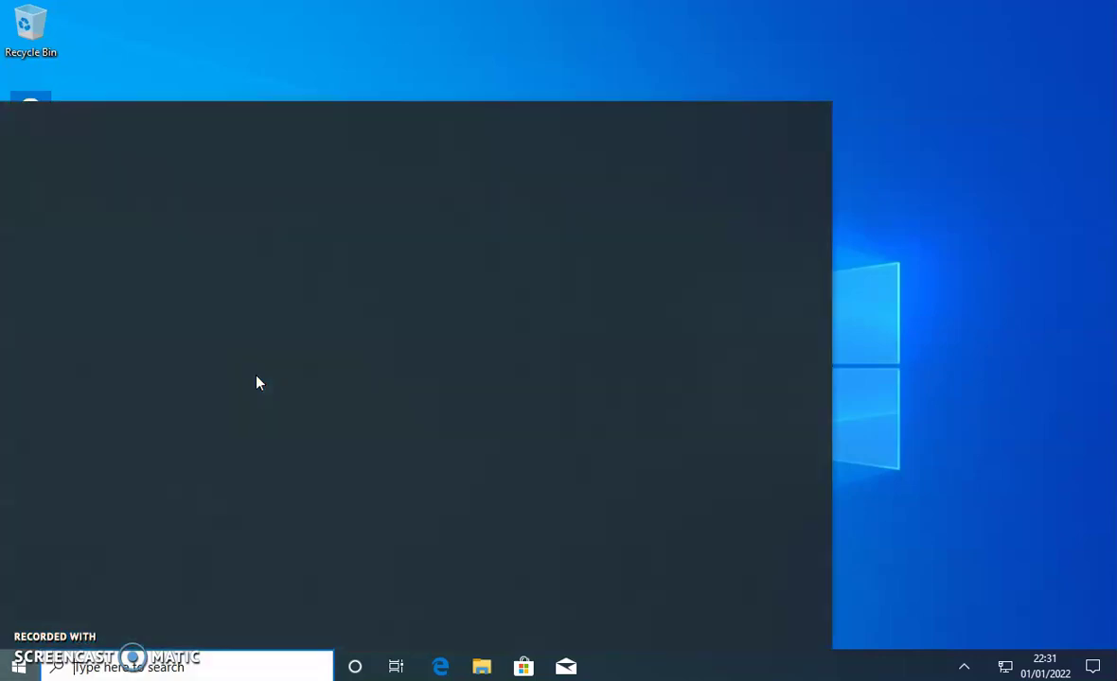
pyautogui.write('dev')
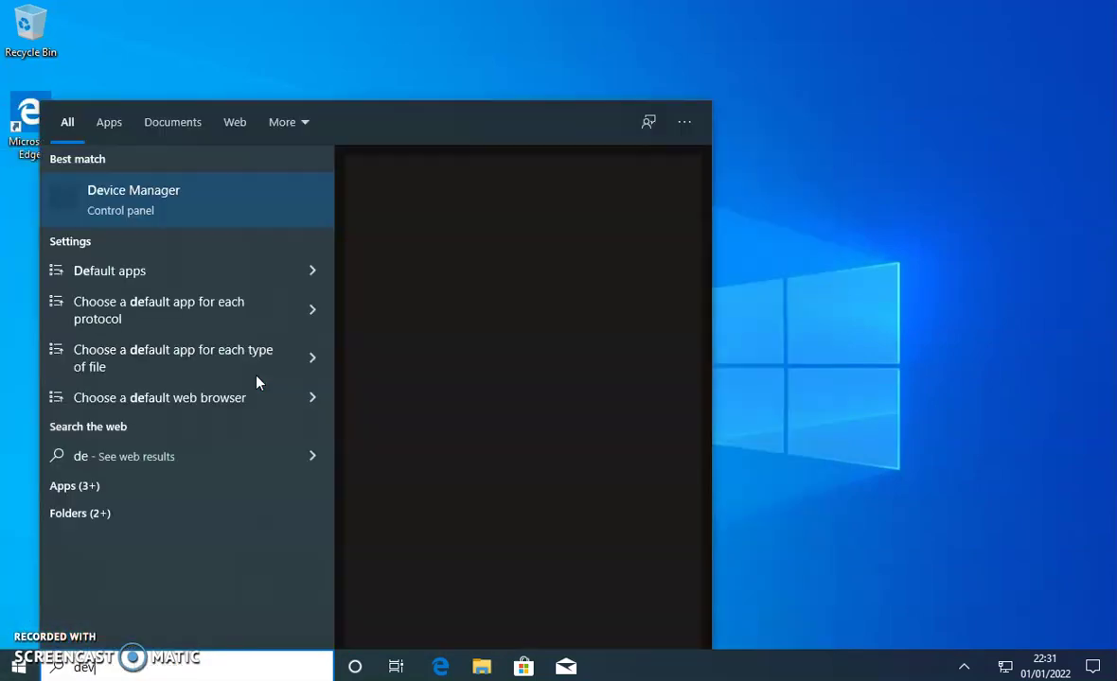
pyautogui.write('ic')
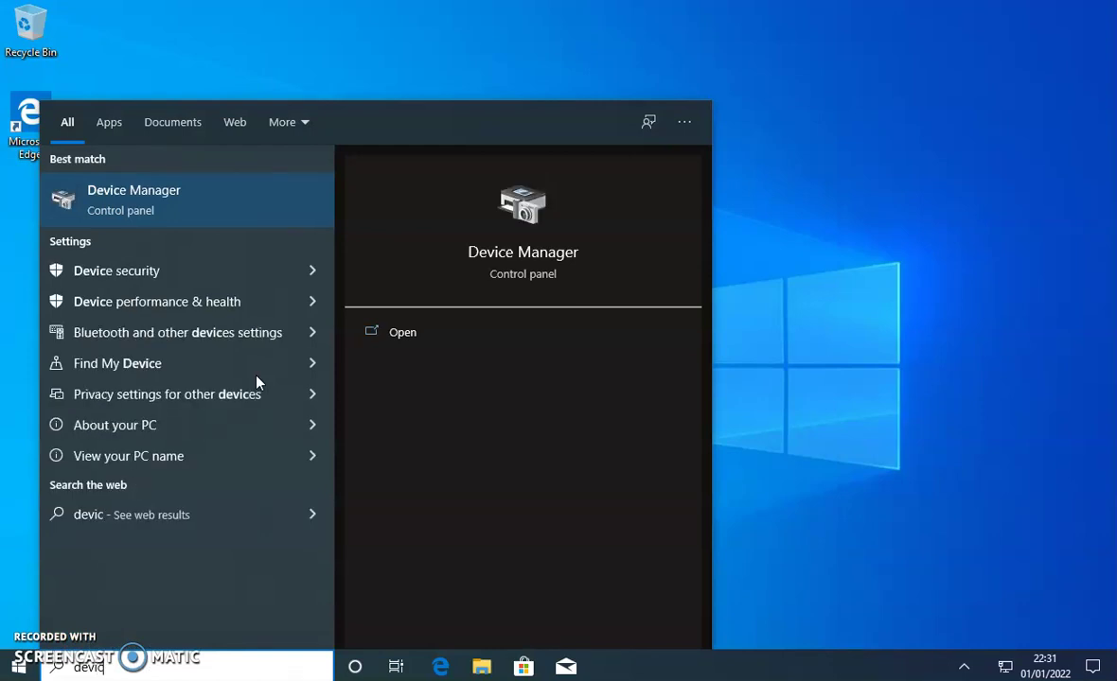
pyautogui.press('Return')
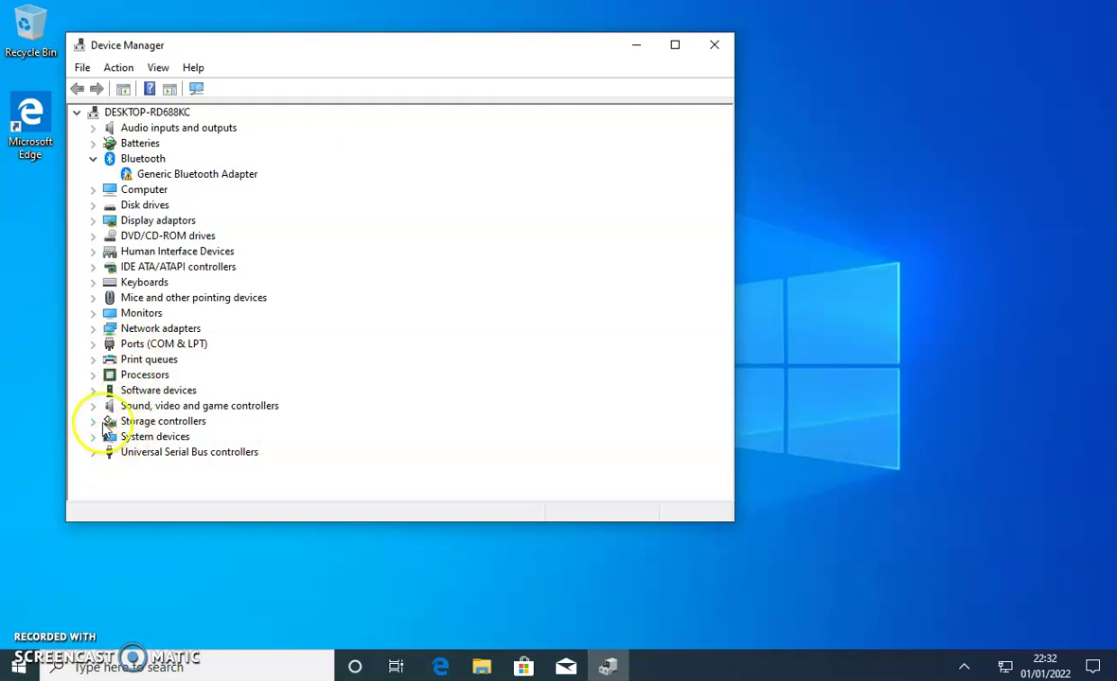
# Expand Sound, video and game controllers and Ports (COM & LPT) to find USB Interface mchf and USB Serial Device (COM3).
pyautogui.click(93, 406)
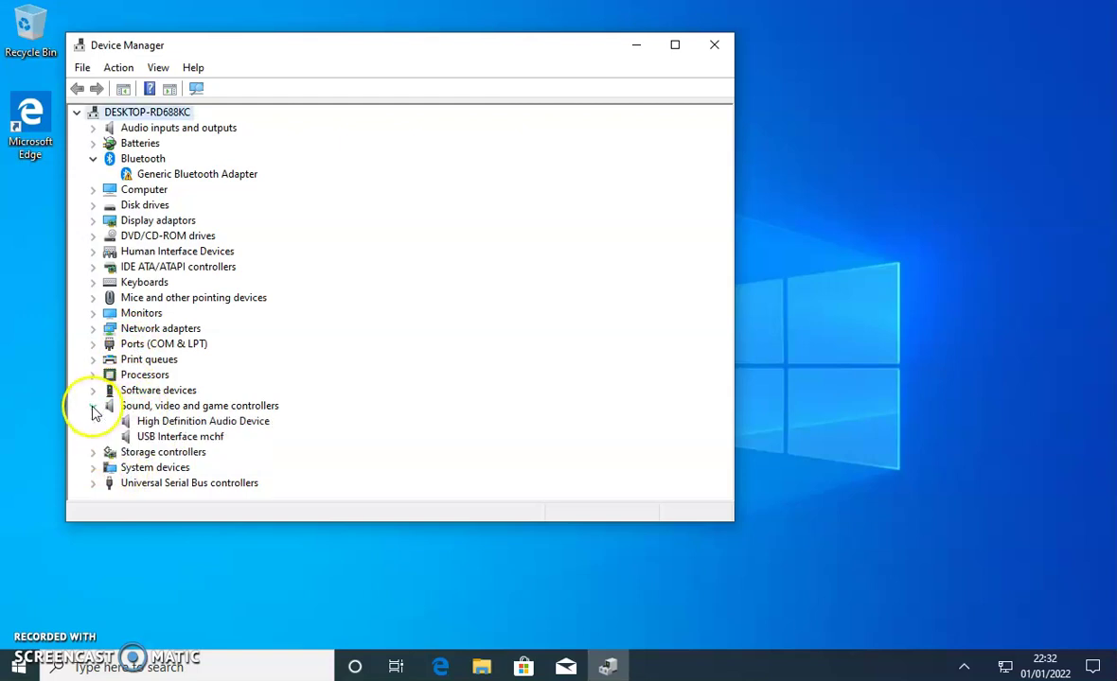
pyautogui.click(176, 439)
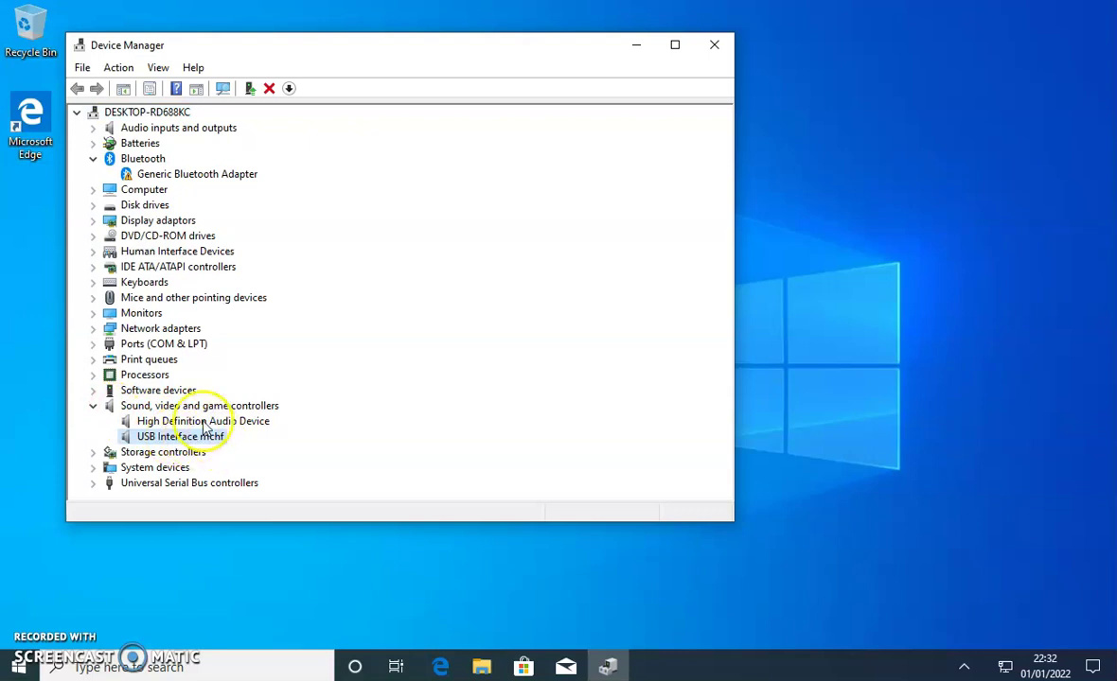
pyautogui.click(94, 347)
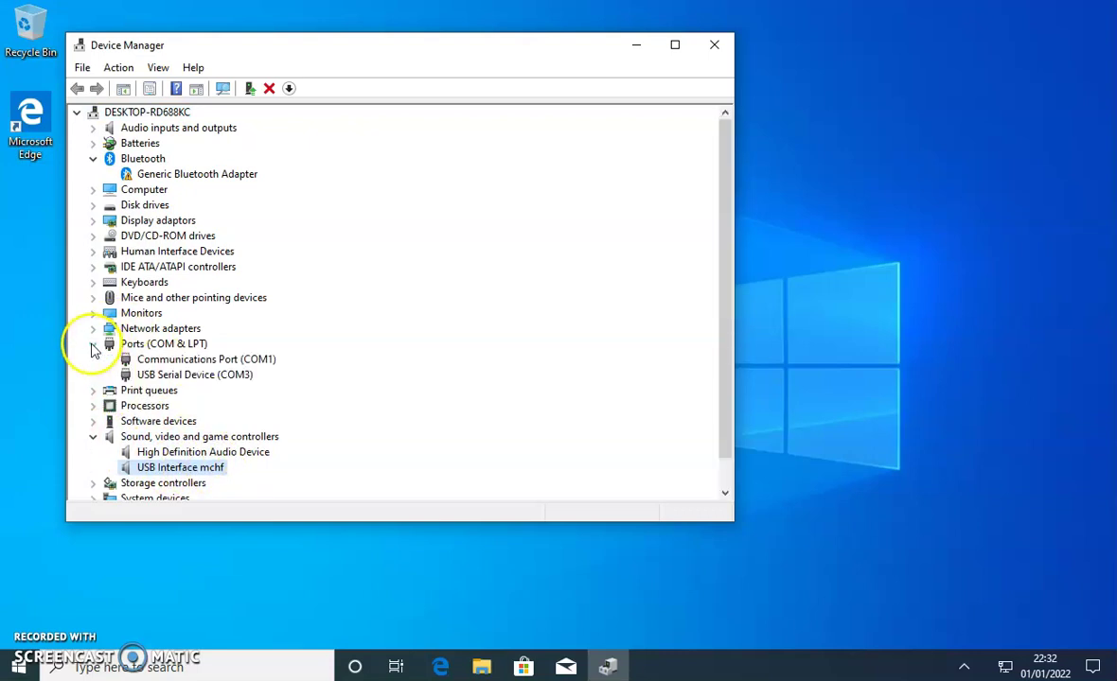
pyautogui.click(182, 378)
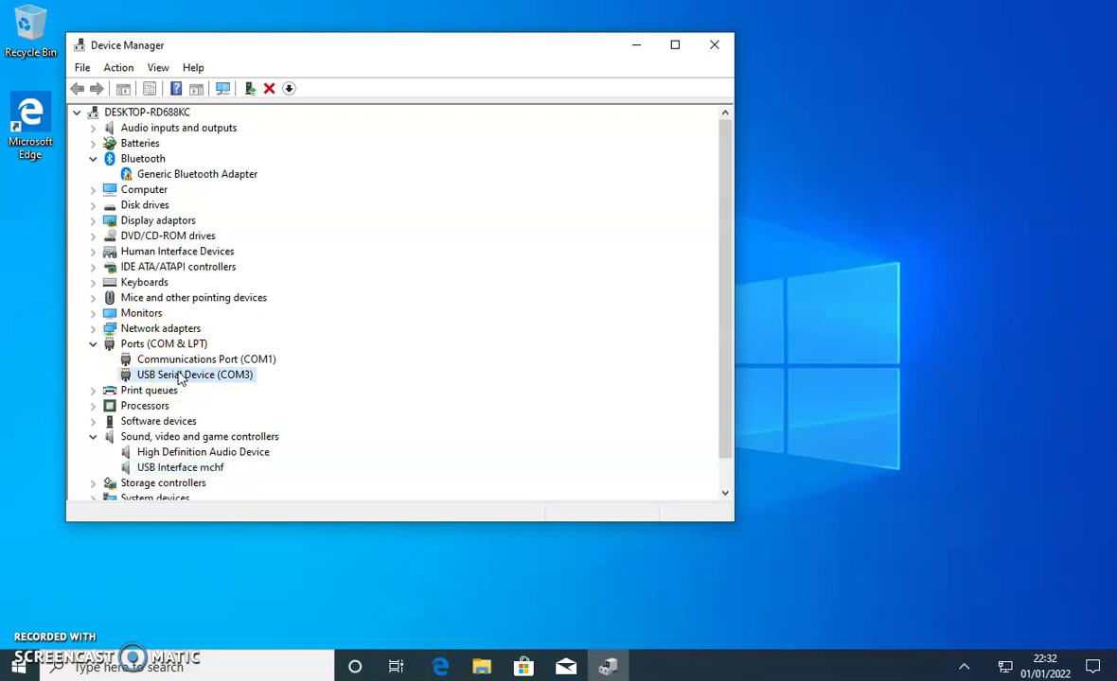
pyautogui.click(186, 378)
pyautogui.click(148, 379)
pyautogui.click(180, 379)
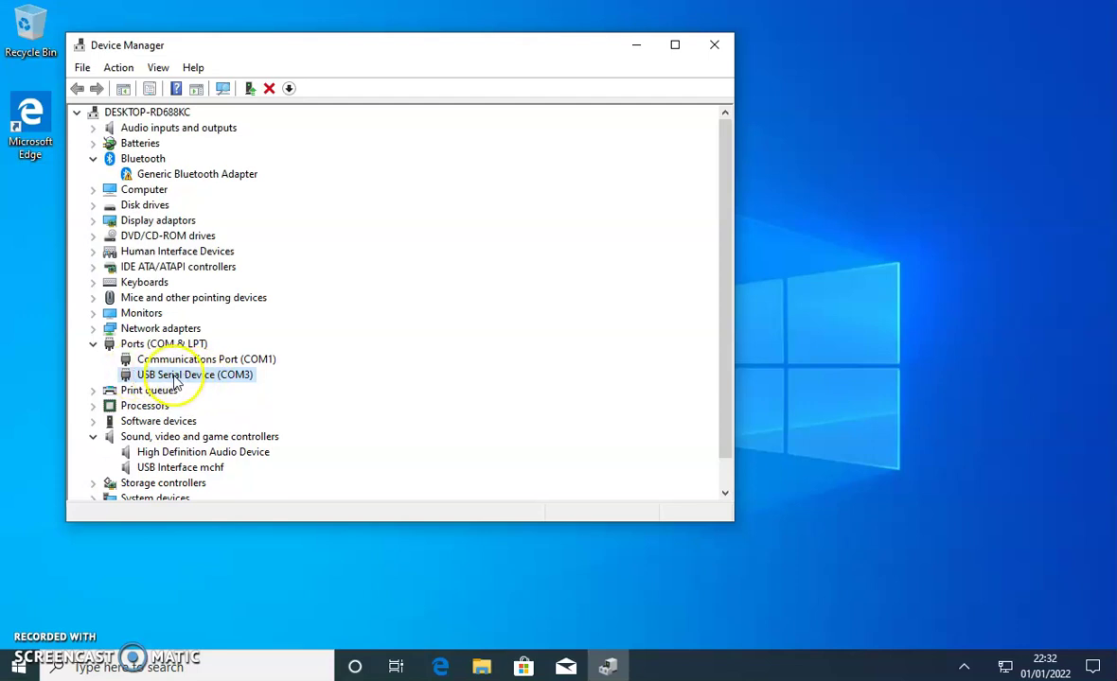
pyautogui.click(178, 381)
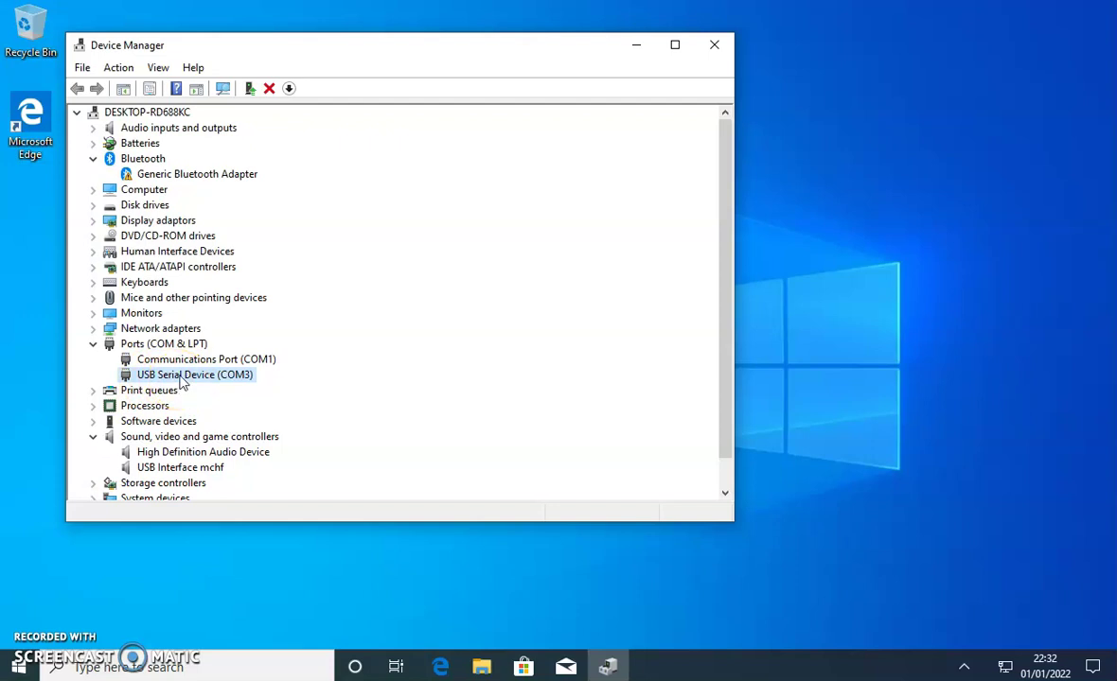
pyautogui.click(180, 371)
# Close Device Manager and open Windows Sound settings via a 'sound' search.
pyautogui.click(717, 49)
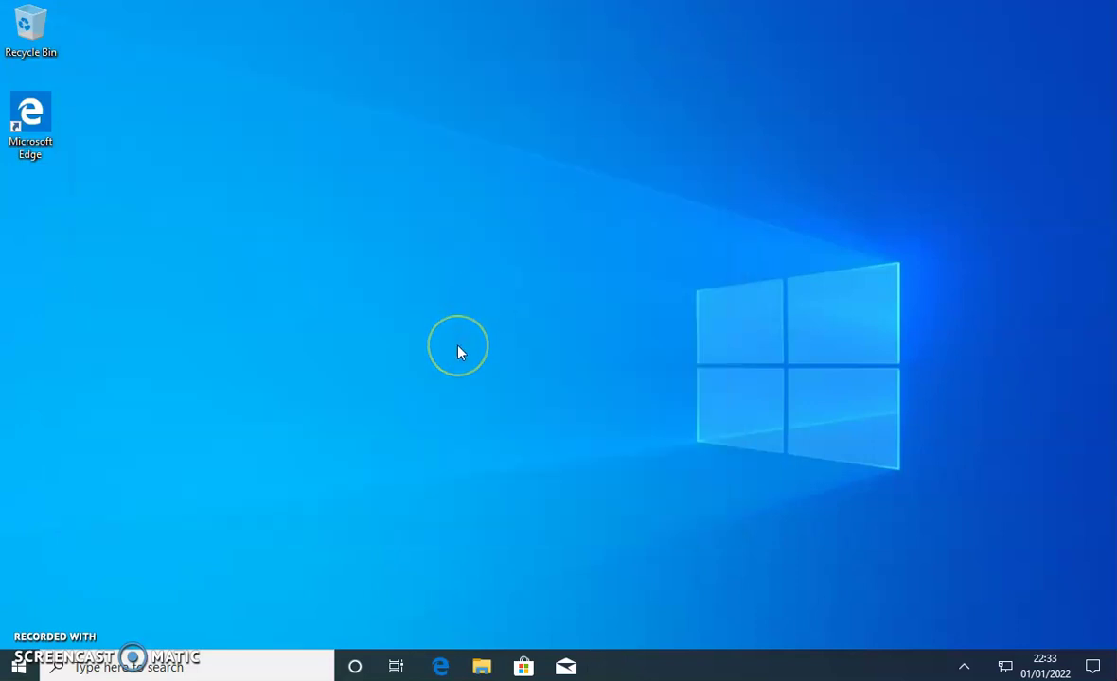
pyautogui.press('super')
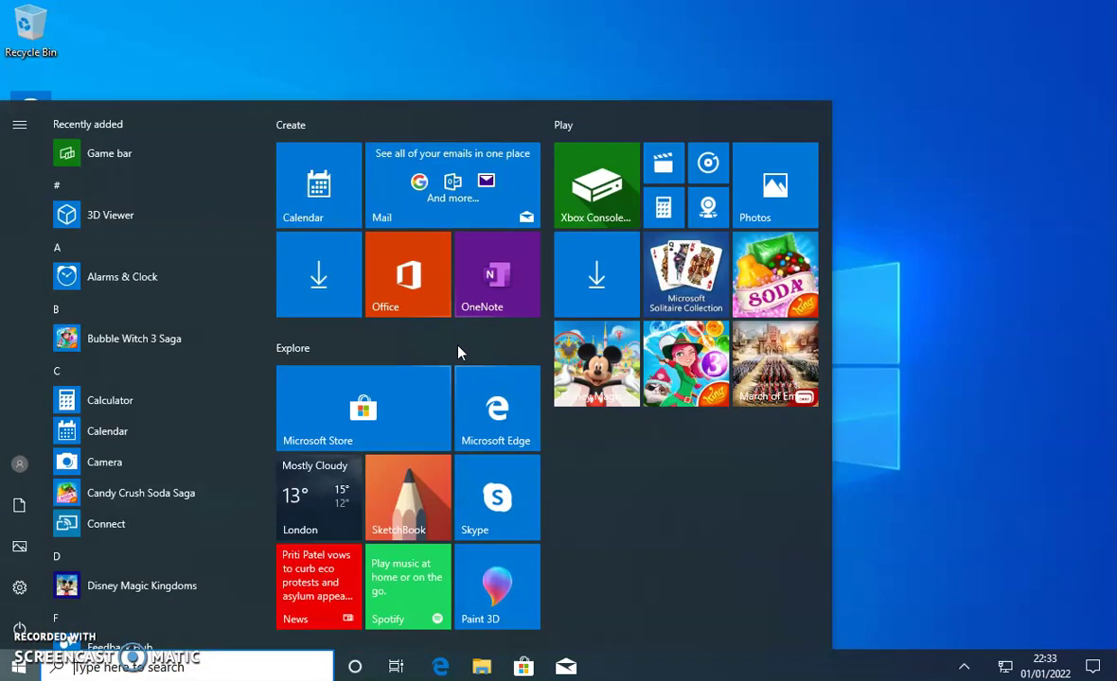
pyautogui.write('sound')
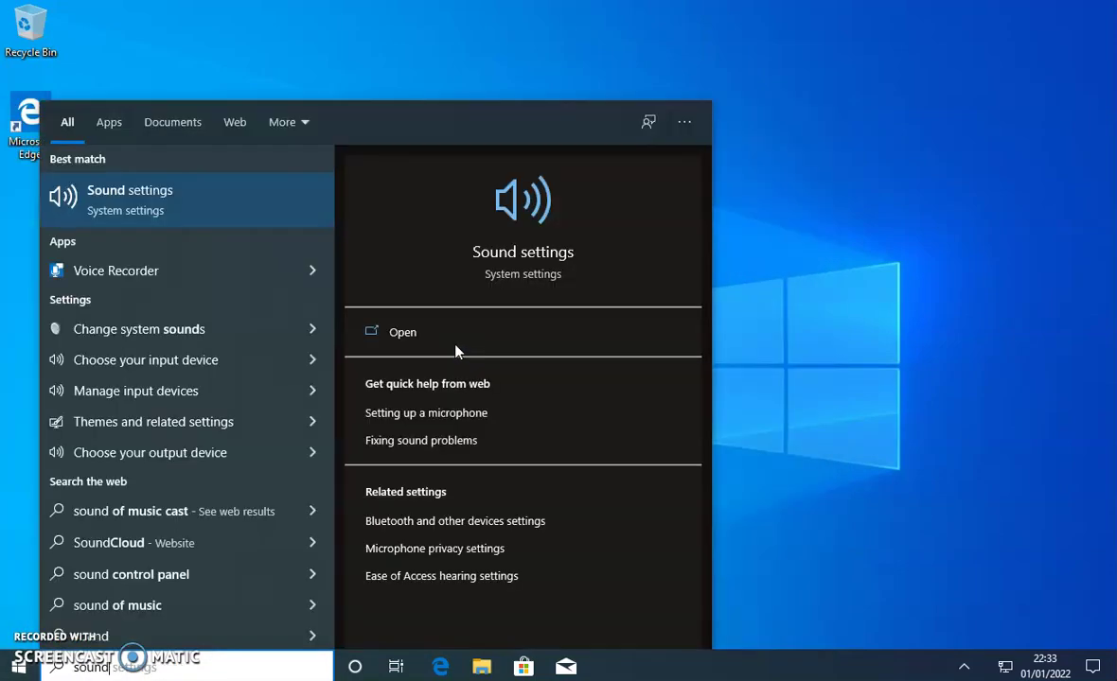
pyautogui.click(122, 199)
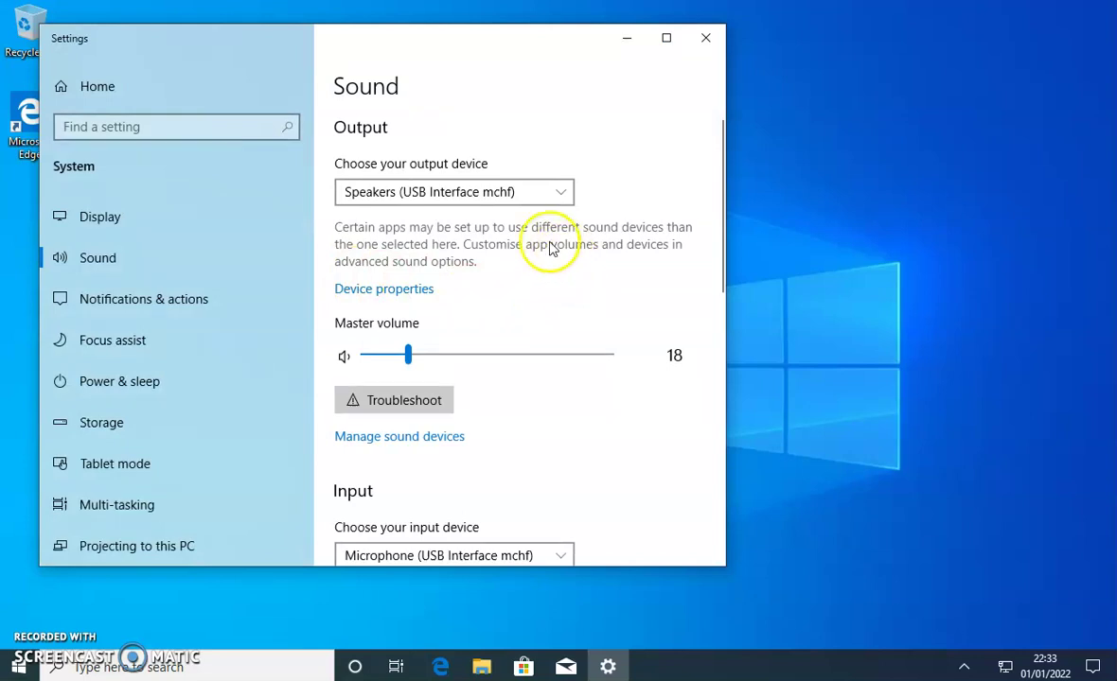
# Choose Speakers (High Definition Audio Device) as the sound output device.
pyautogui.click(462, 193)
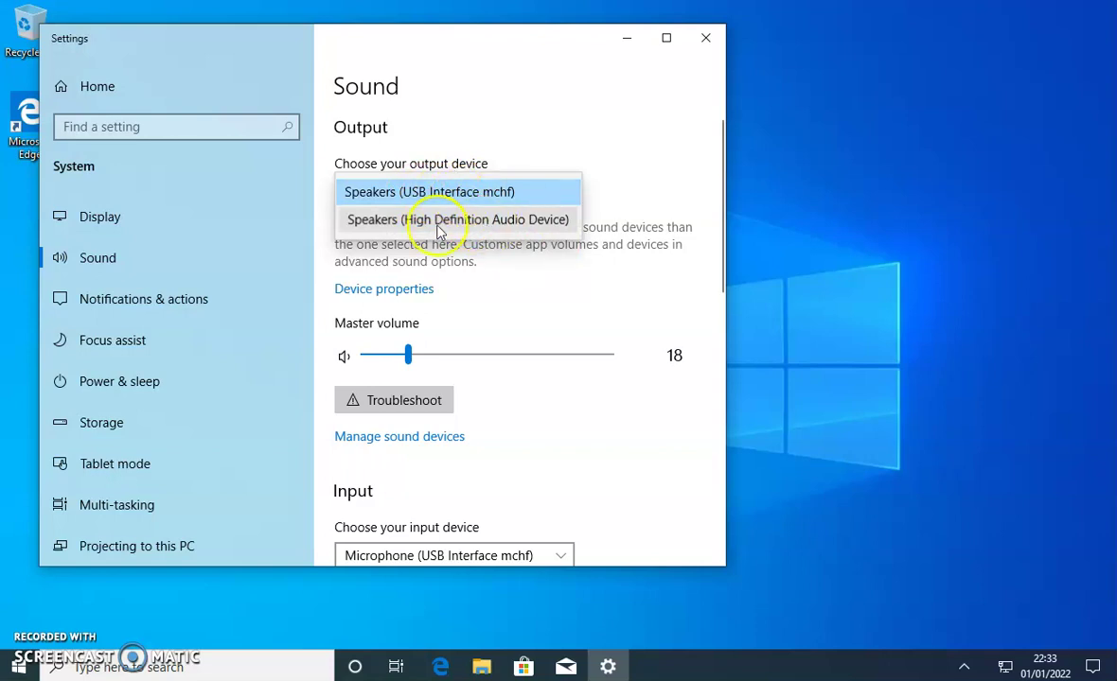
pyautogui.click(407, 219)
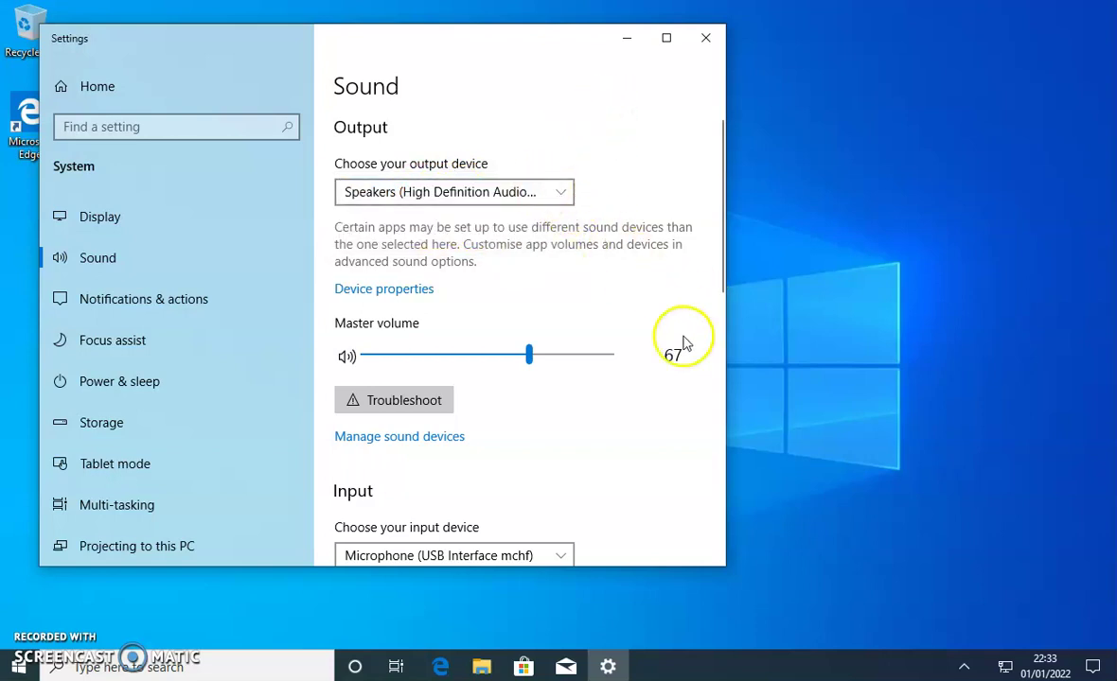
pyautogui.scroll(-5, 548, 499)
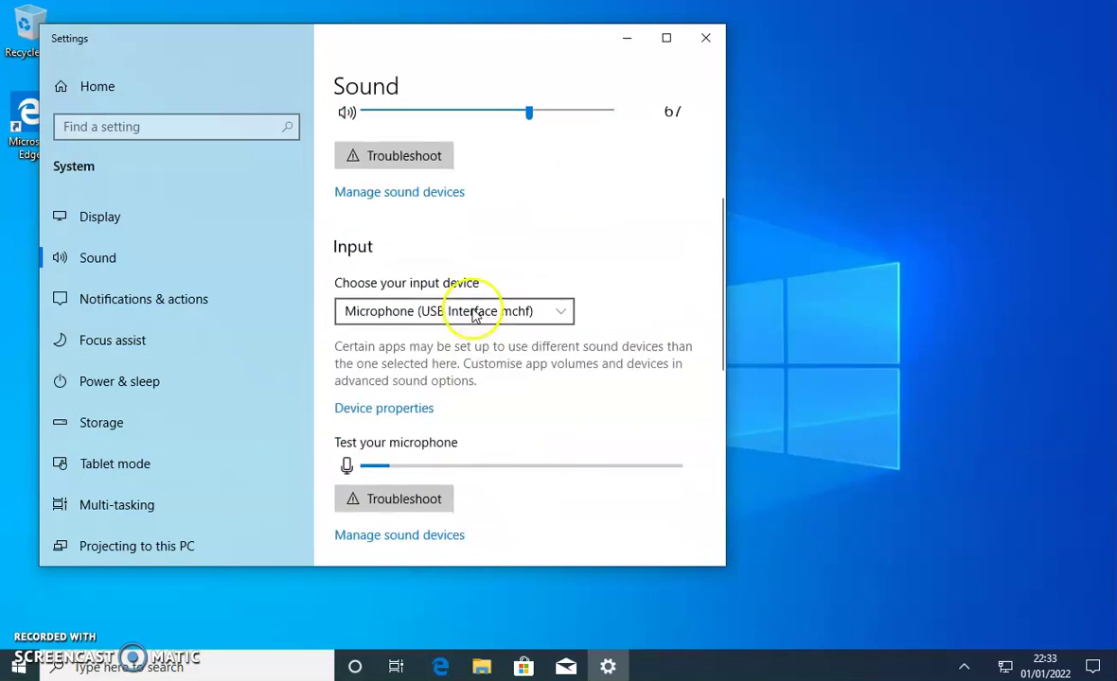
pyautogui.scroll(-7, 484, 406)
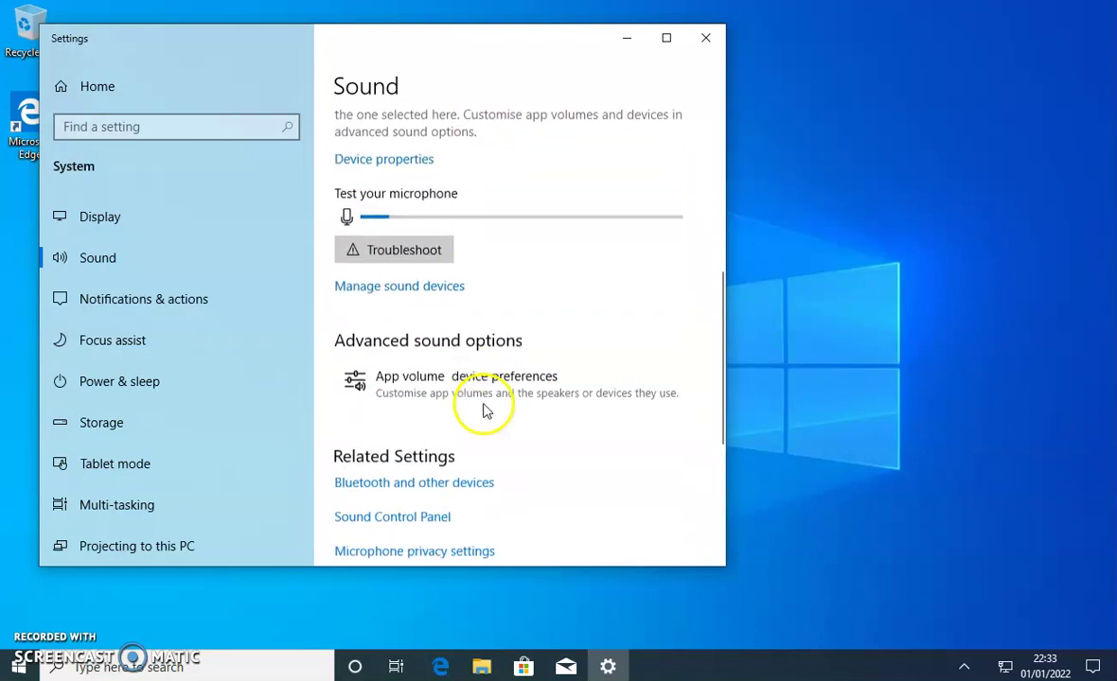
pyautogui.scroll(12, 486, 409)
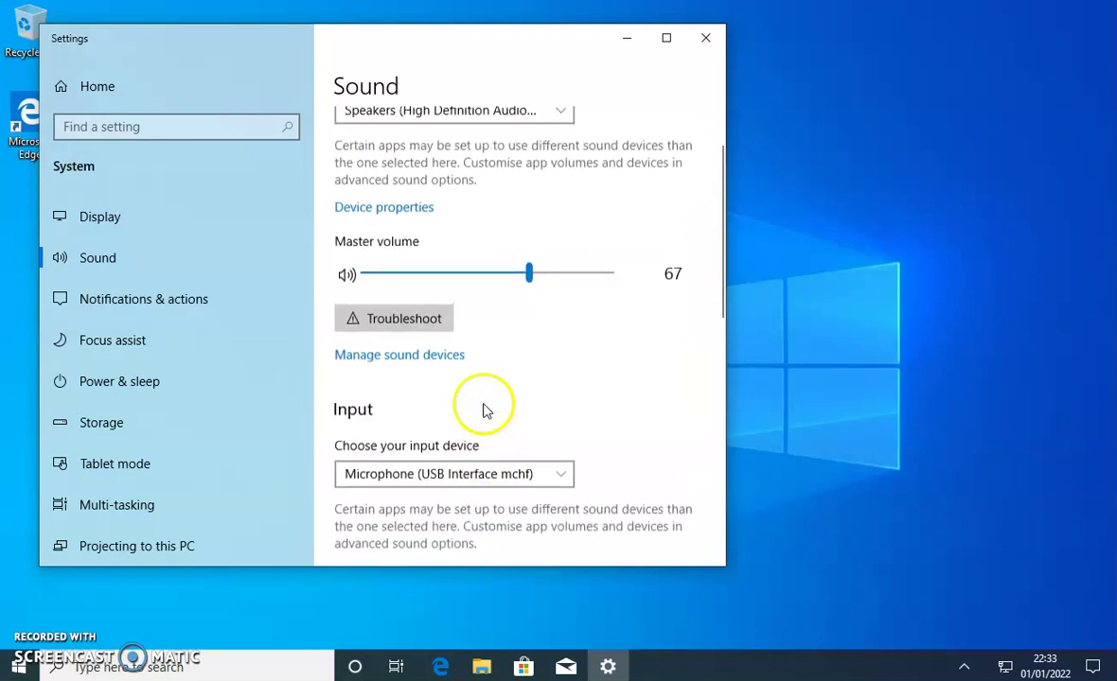
# Close Settings, launch Microsoft Edge and clear its current web address.
pyautogui.click(704, 38)
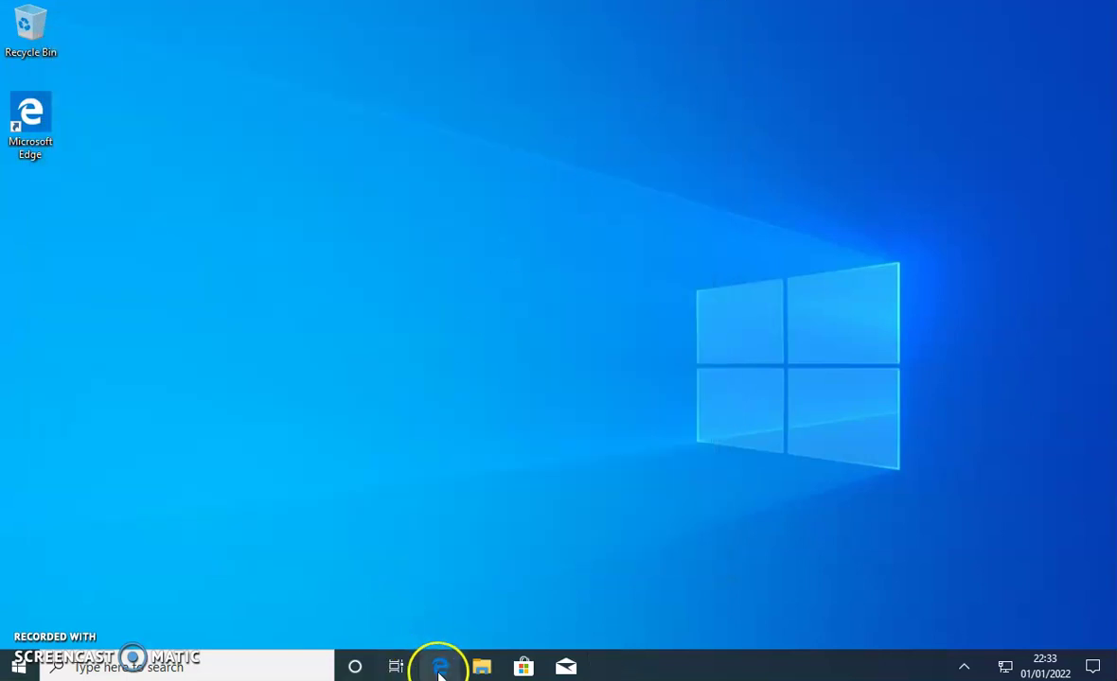
pyautogui.click(440, 667)
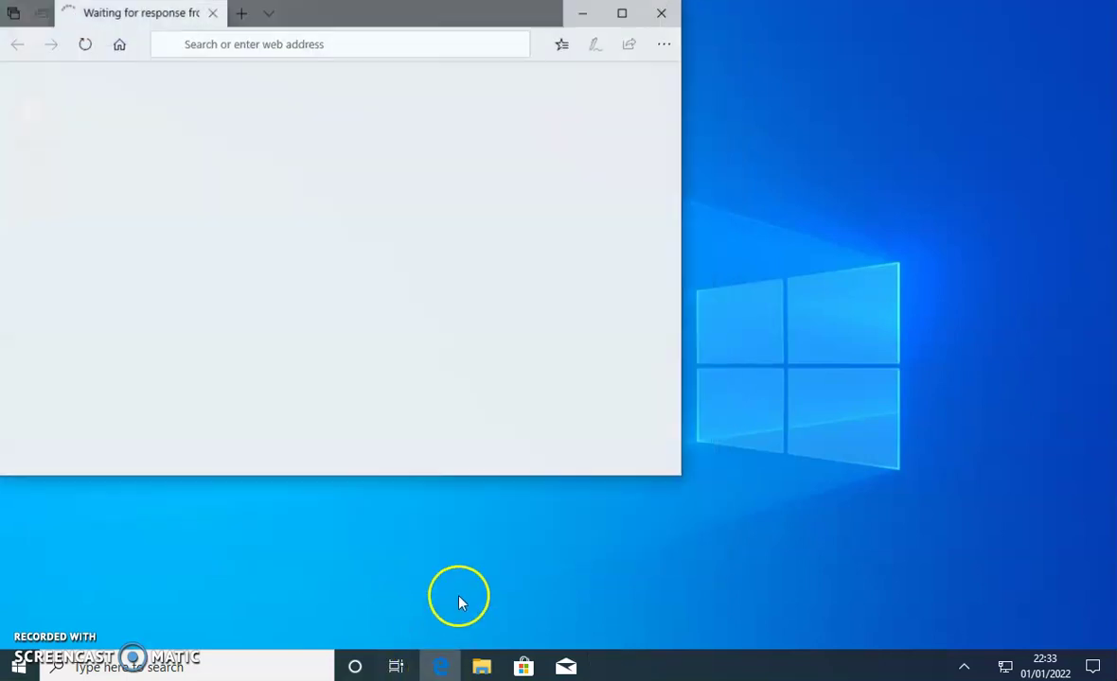
pyautogui.moveTo(477, 16); pyautogui.dragTo(560, 60)
pyautogui.click(533, 92)
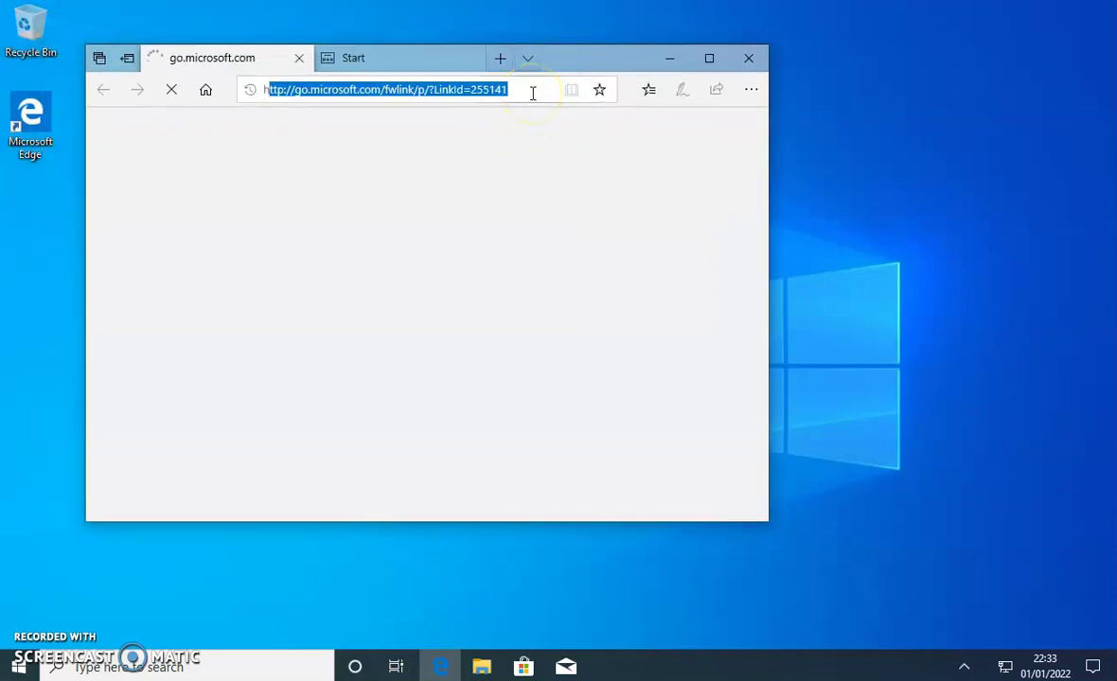
pyautogui.press('BackSpace')
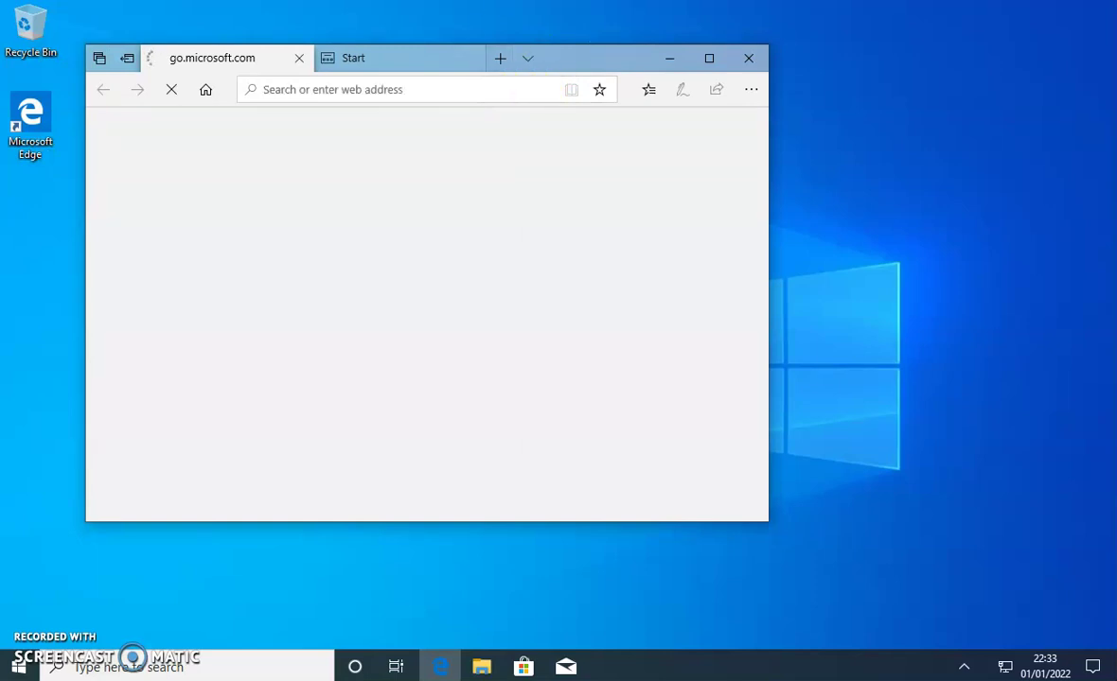
pyautogui.click(341, 91)
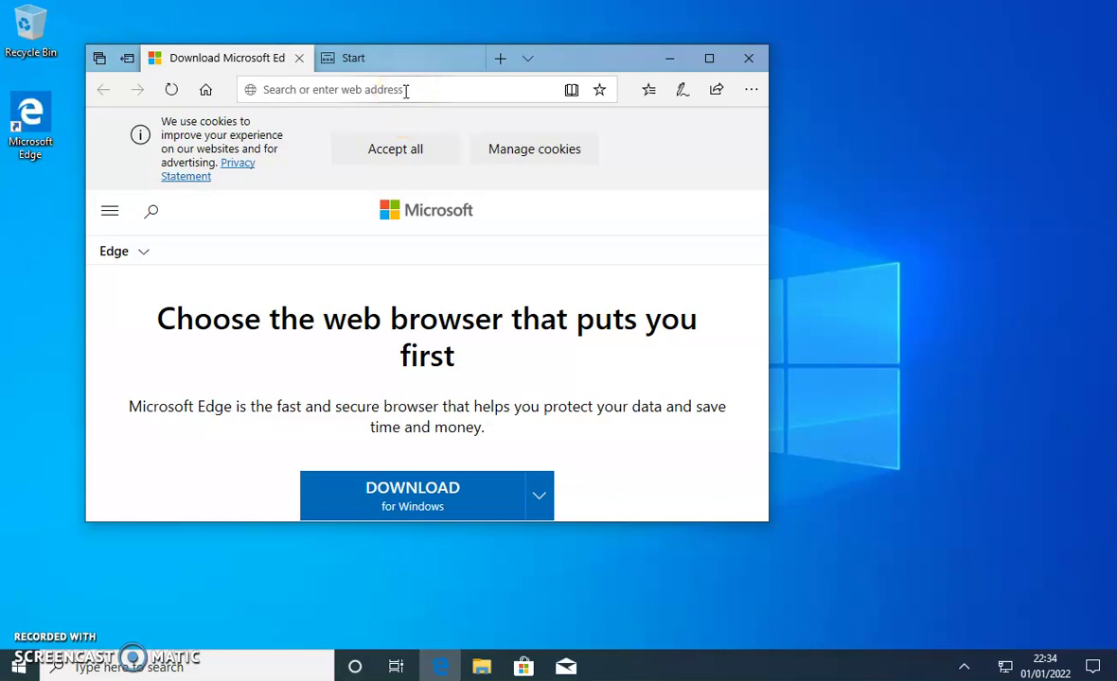
# Search the web for 'hdsdr' from the Start tab and maximize the browser.
pyautogui.hotkey('ctrl', 'Tab')
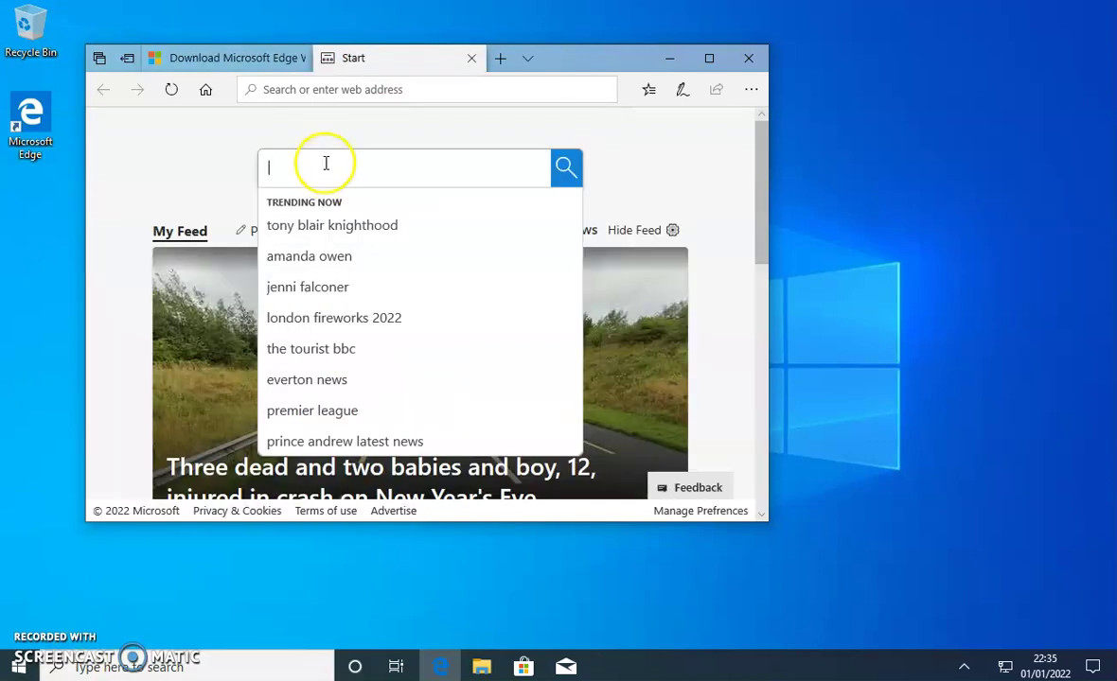
pyautogui.write('hdsdr')
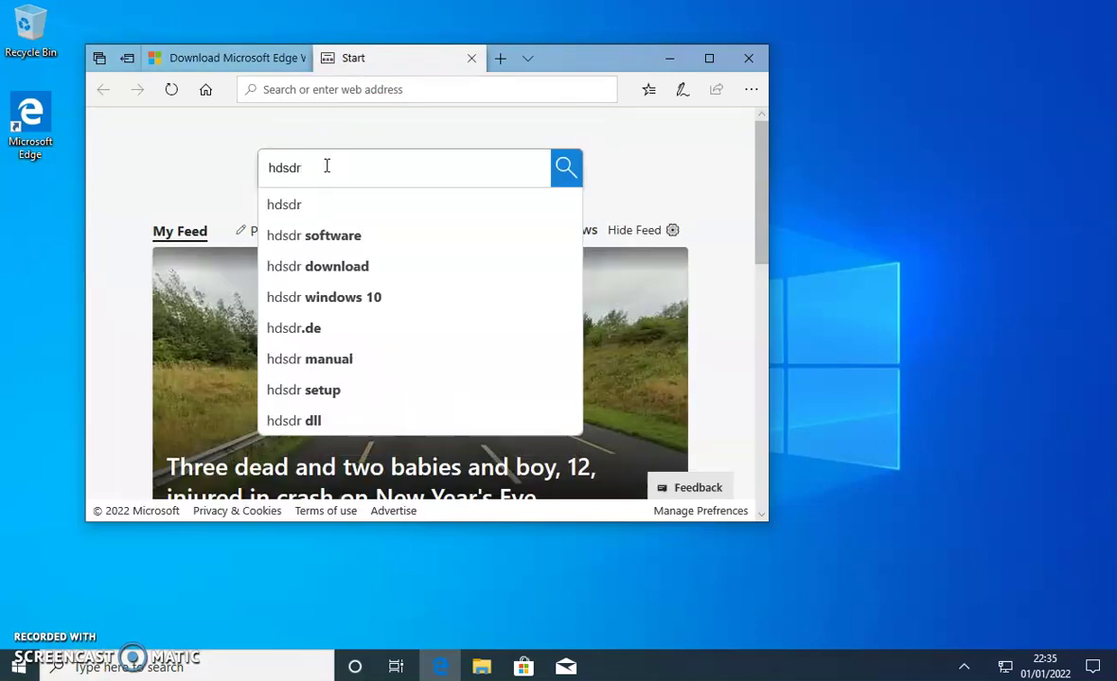
pyautogui.press('Return')
pyautogui.click(322, 148)
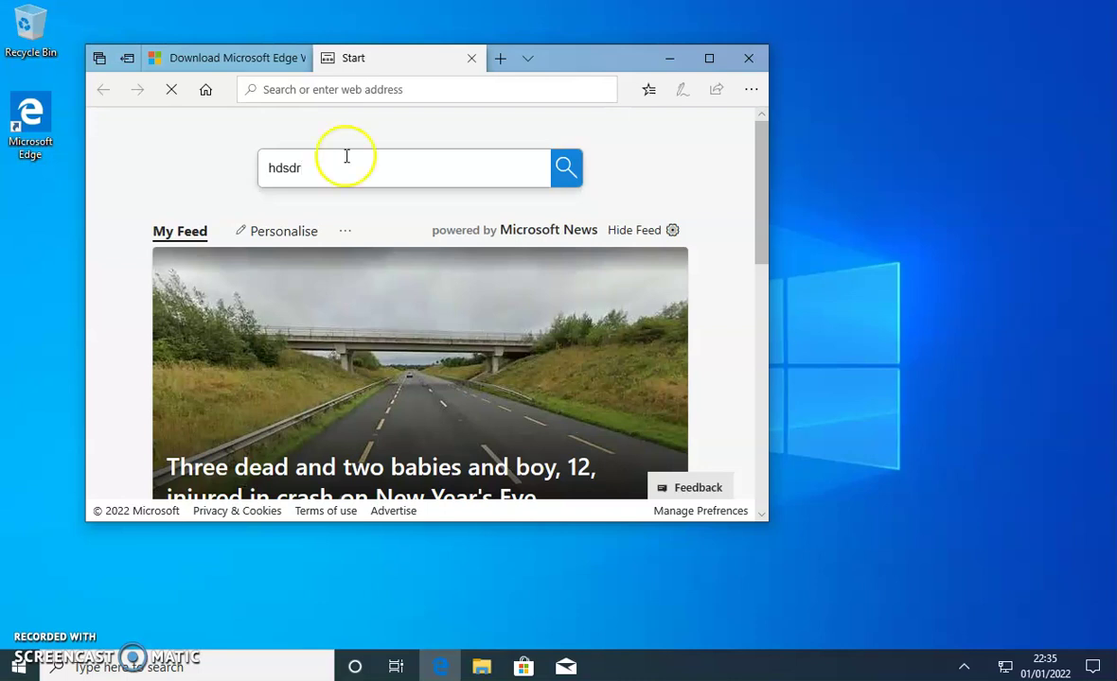
pyautogui.click(709, 60)
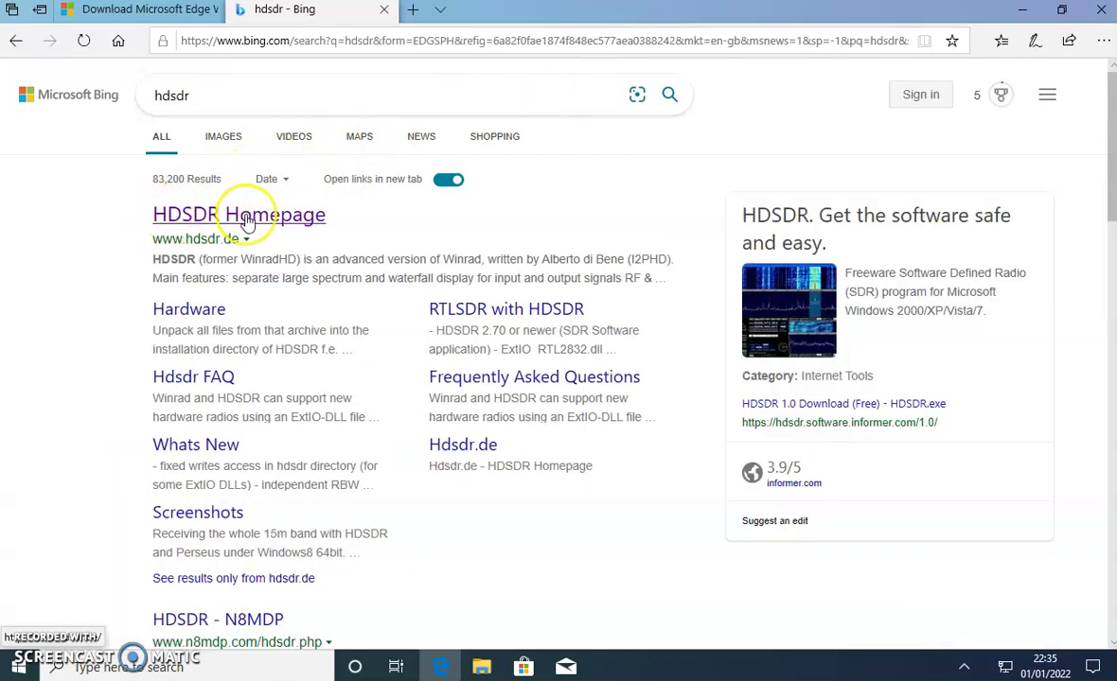
# Open the HDSDR Homepage, download the v2.80 installer and run HDSDR_install.exe.
pyautogui.click(245, 217)
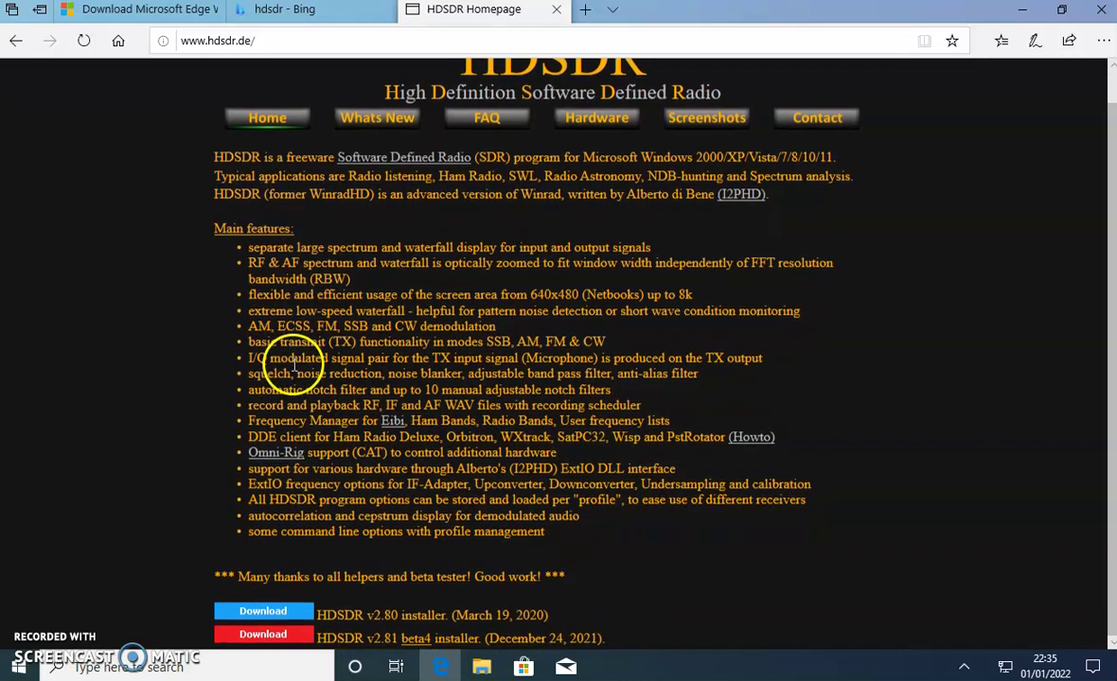
pyautogui.click(261, 607)
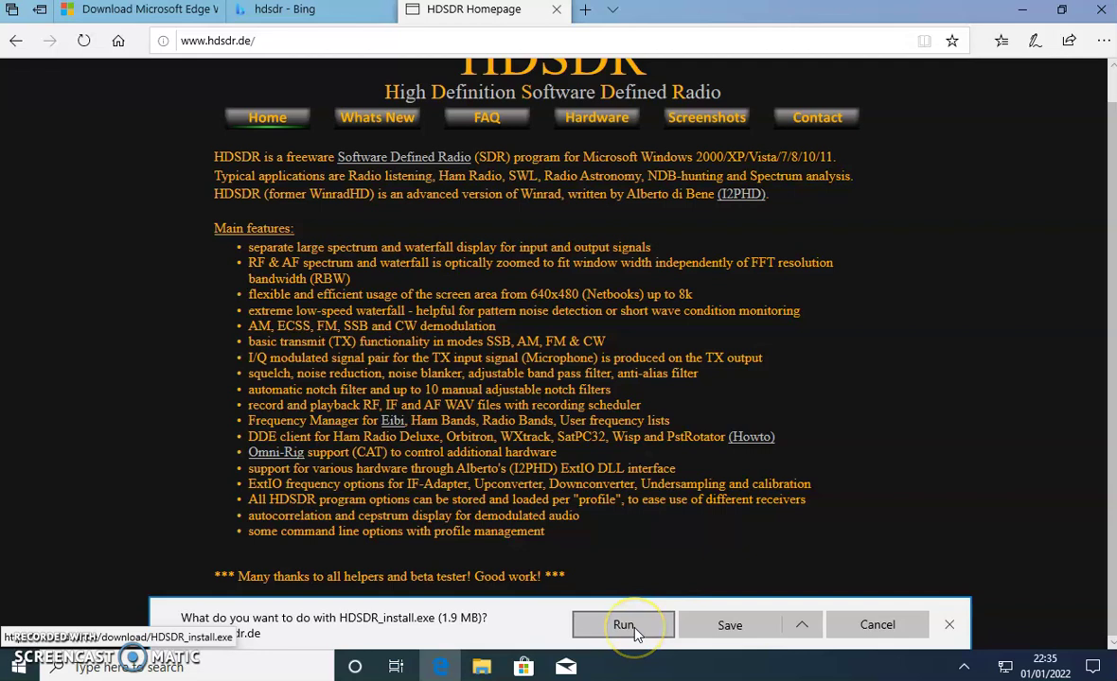
pyautogui.click(635, 627)
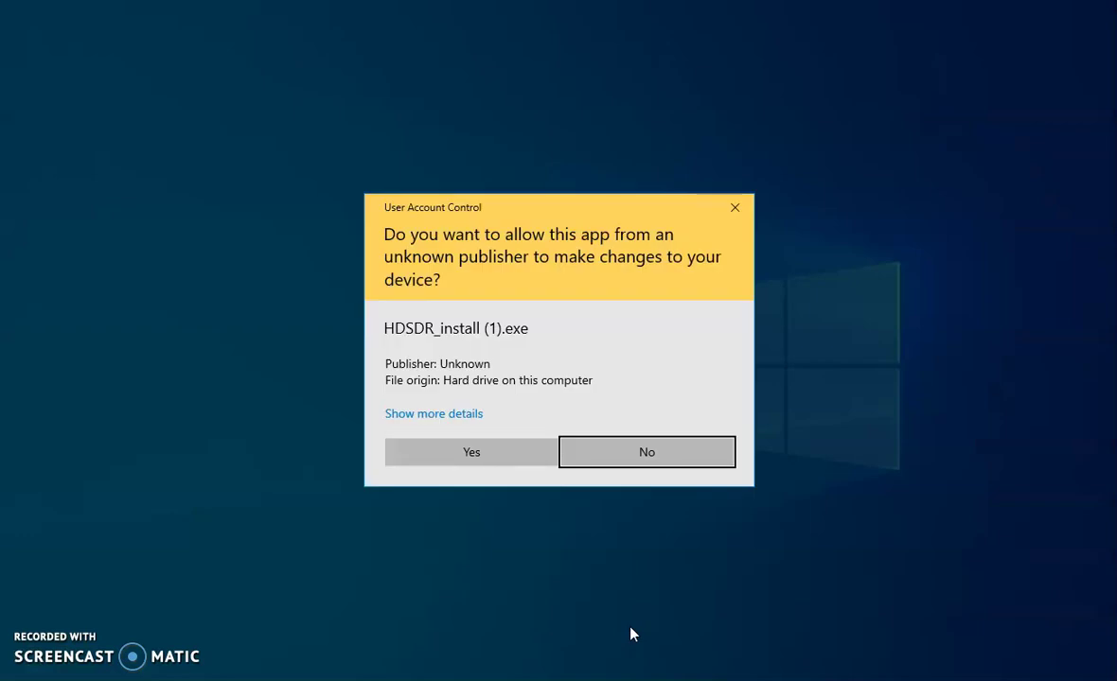
# Approve UAC, accept the license and install HDSDR 2.80 with default settings, launching it at the end.
pyautogui.click(495, 454)
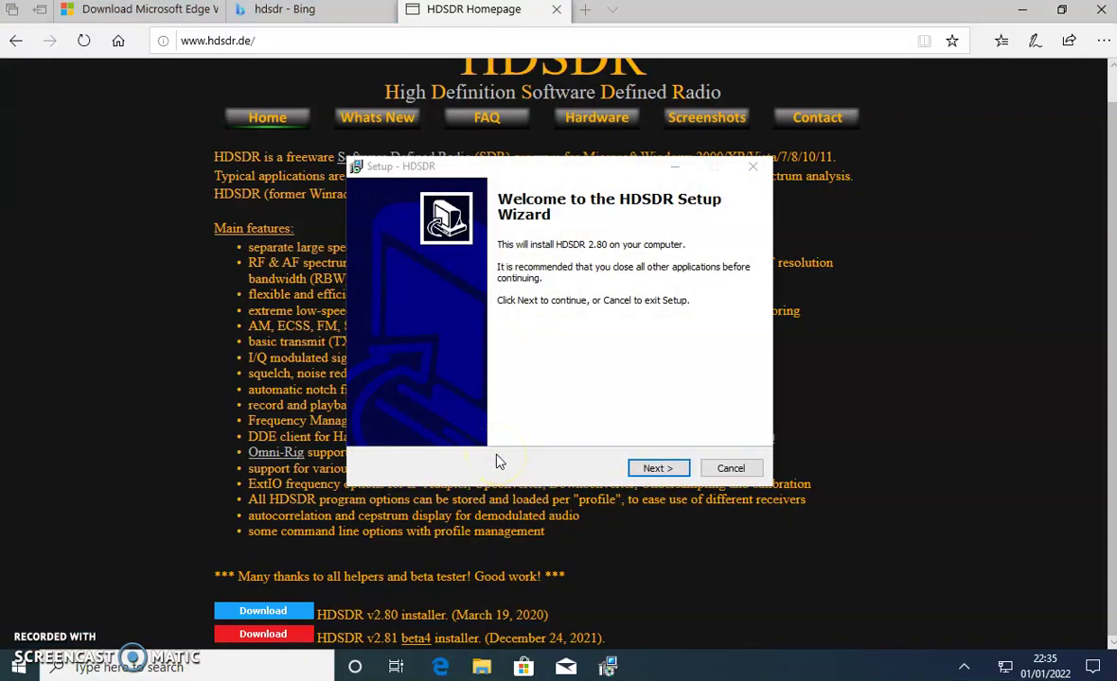
pyautogui.click(662, 468)
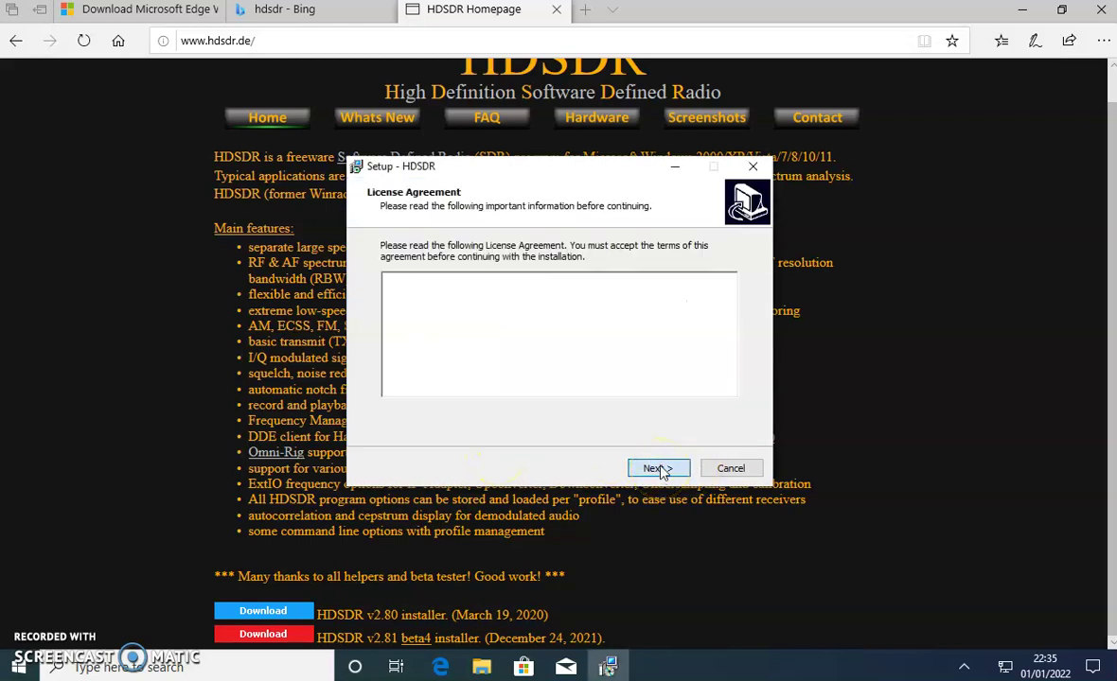
pyautogui.click(454, 416)
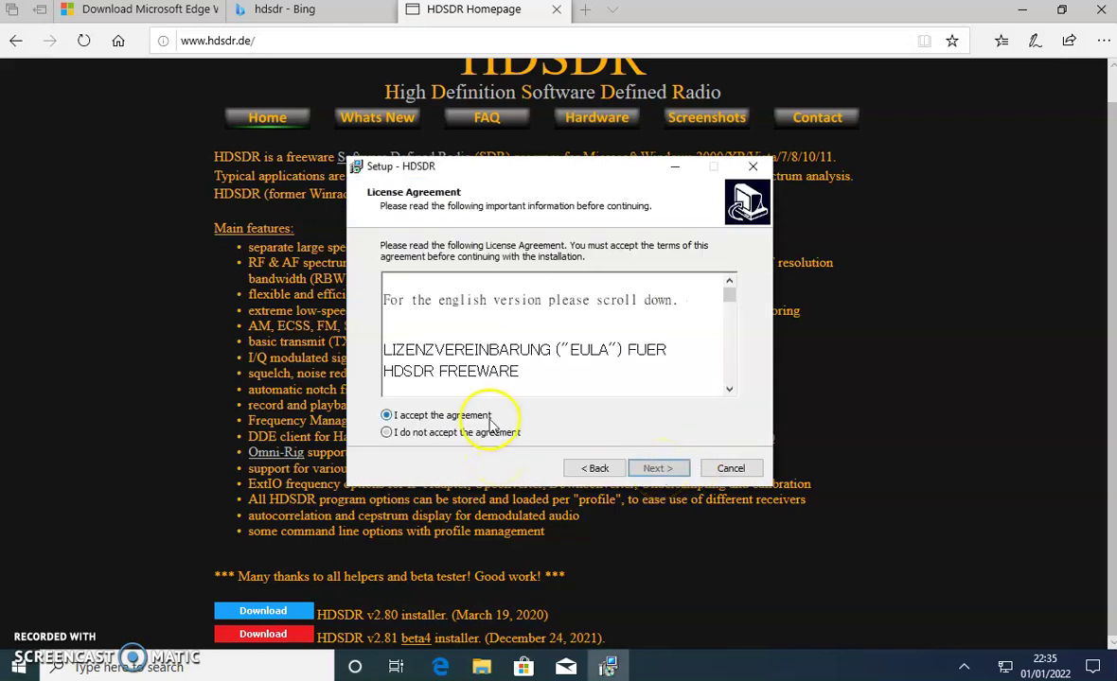
pyautogui.click(660, 468)
pyautogui.click(659, 468)
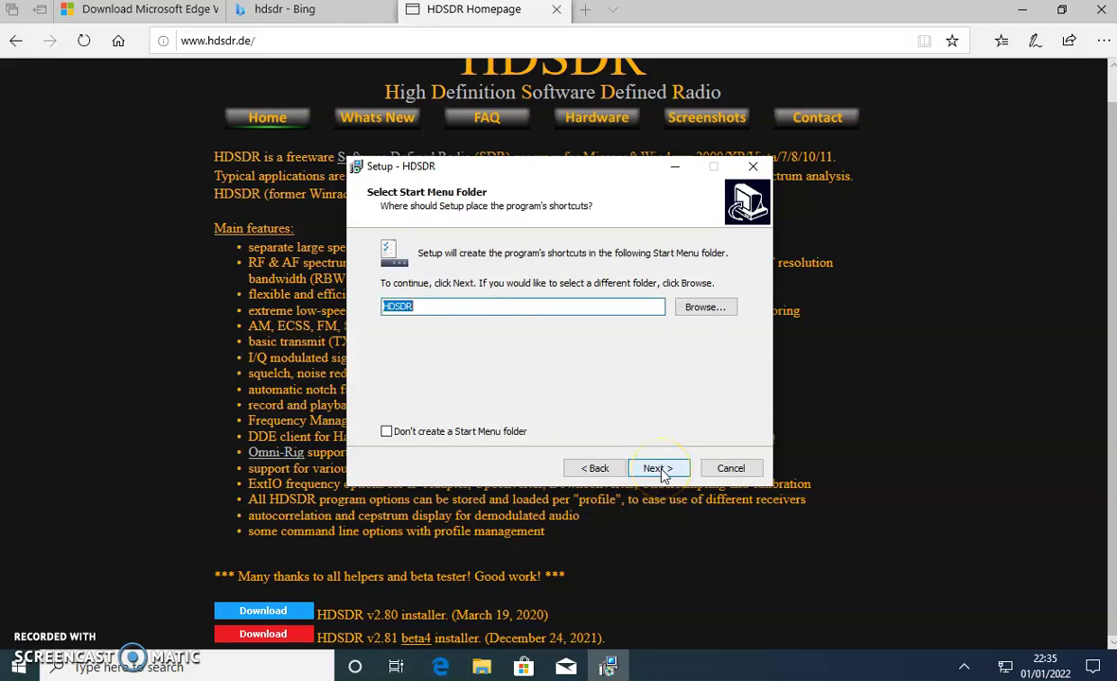
pyautogui.click(660, 468)
pyautogui.click(660, 468)
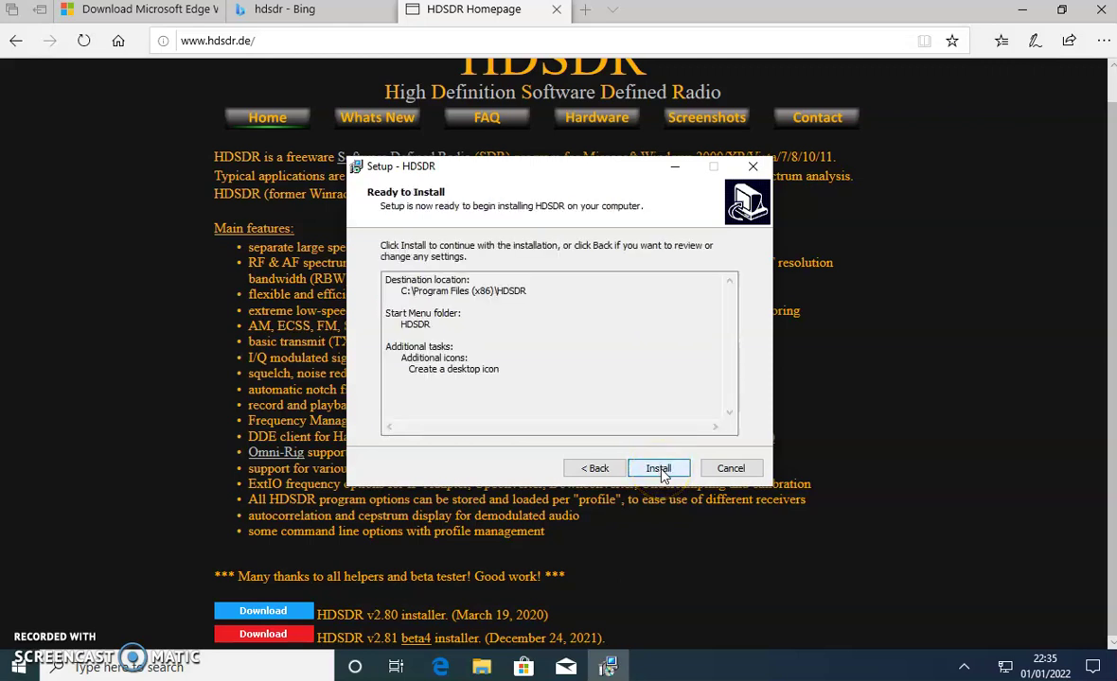
pyautogui.click(659, 468)
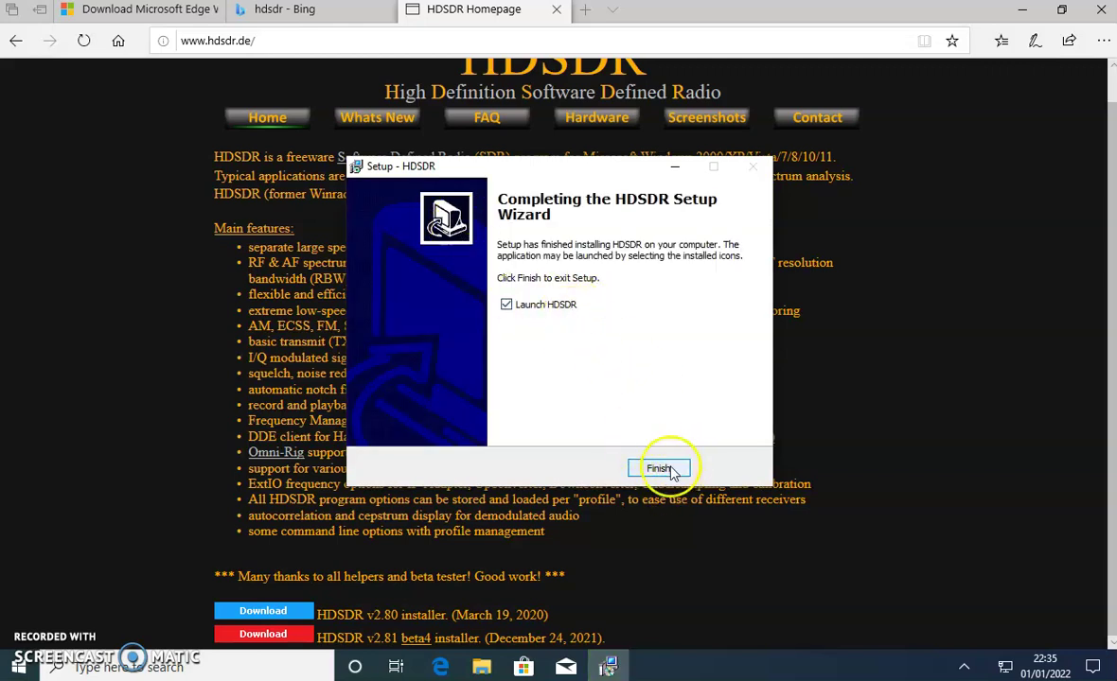
pyautogui.click(659, 468)
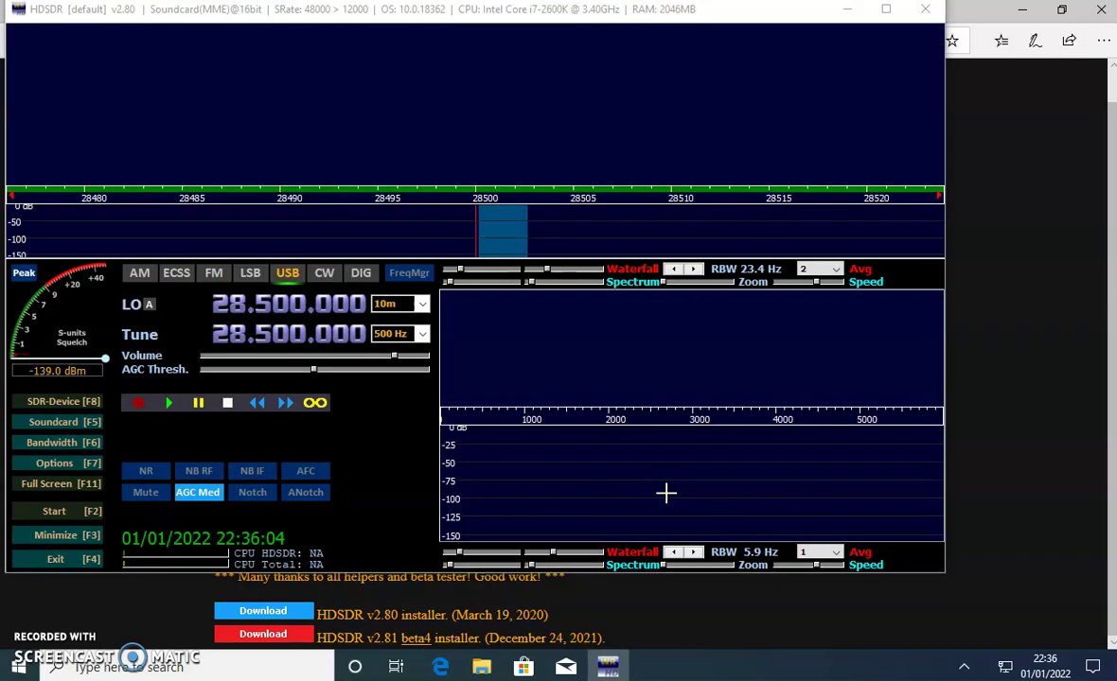
# Maximize the HDSDR window and open the Soundcard [F5] selection.
pyautogui.click(886, 10)
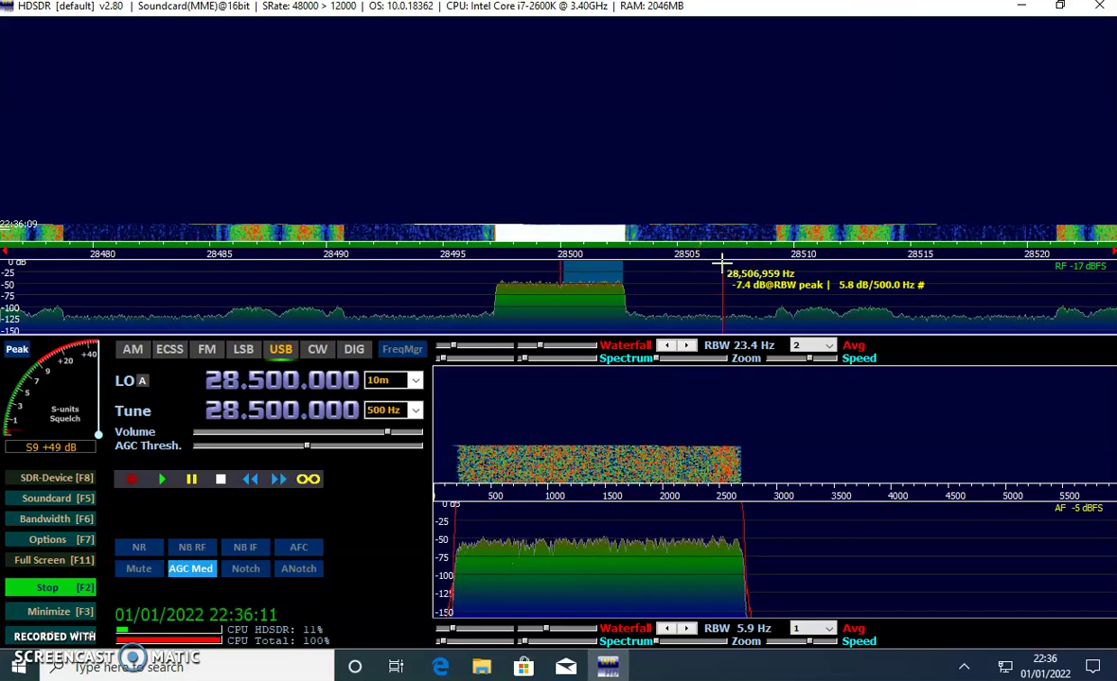
pyautogui.click(46, 503)
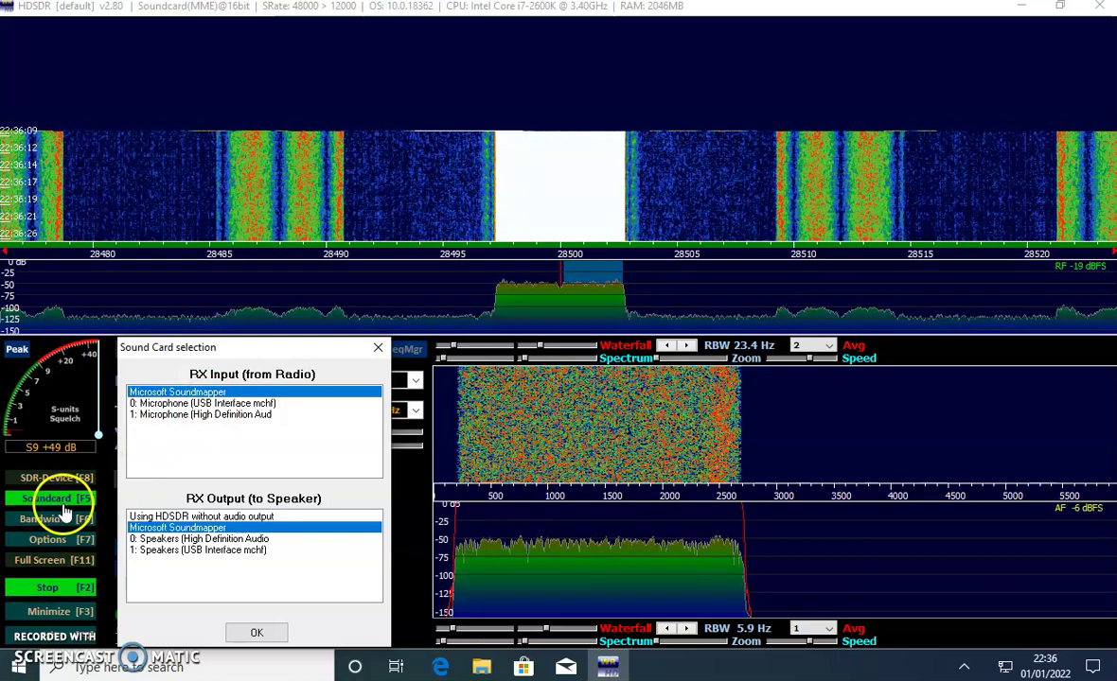
# Set RX Input to Microphone (USB Interface mchf) and RX Output to Speakers (High Definition Audio).
pyautogui.click(201, 403)
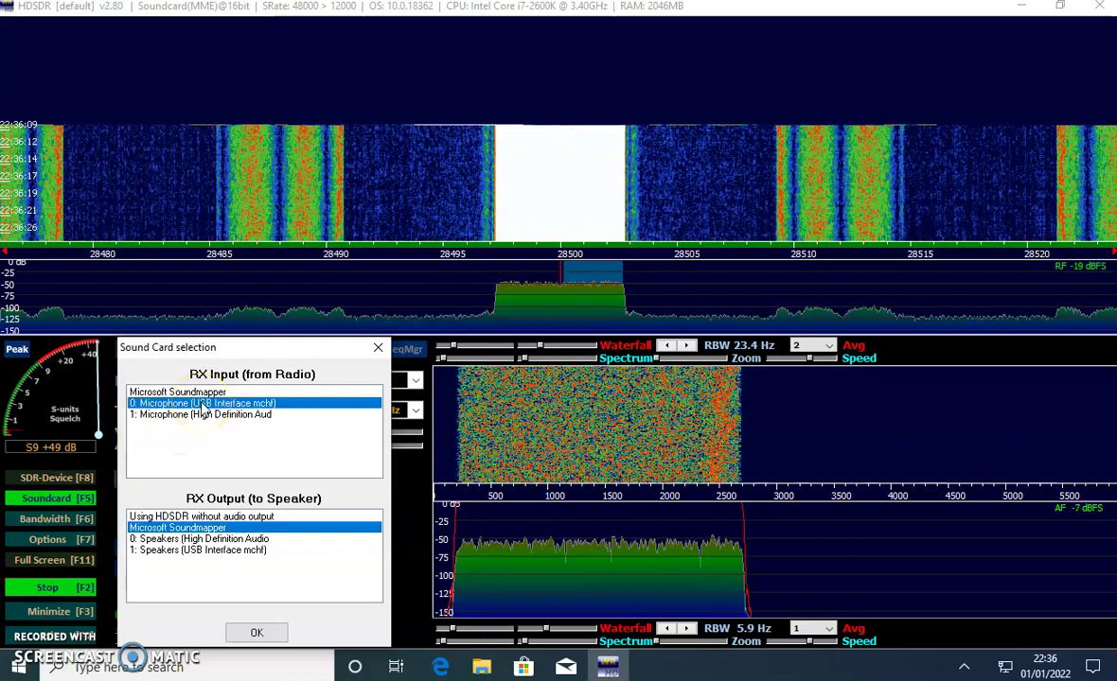
pyautogui.click(232, 539)
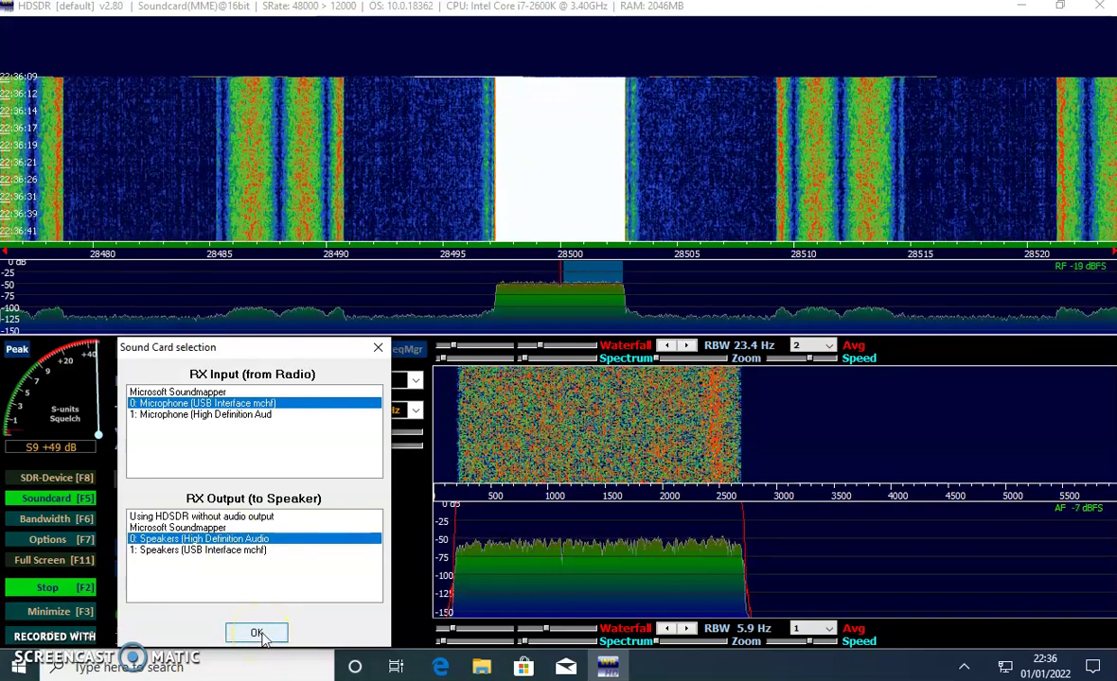
pyautogui.click(262, 637)
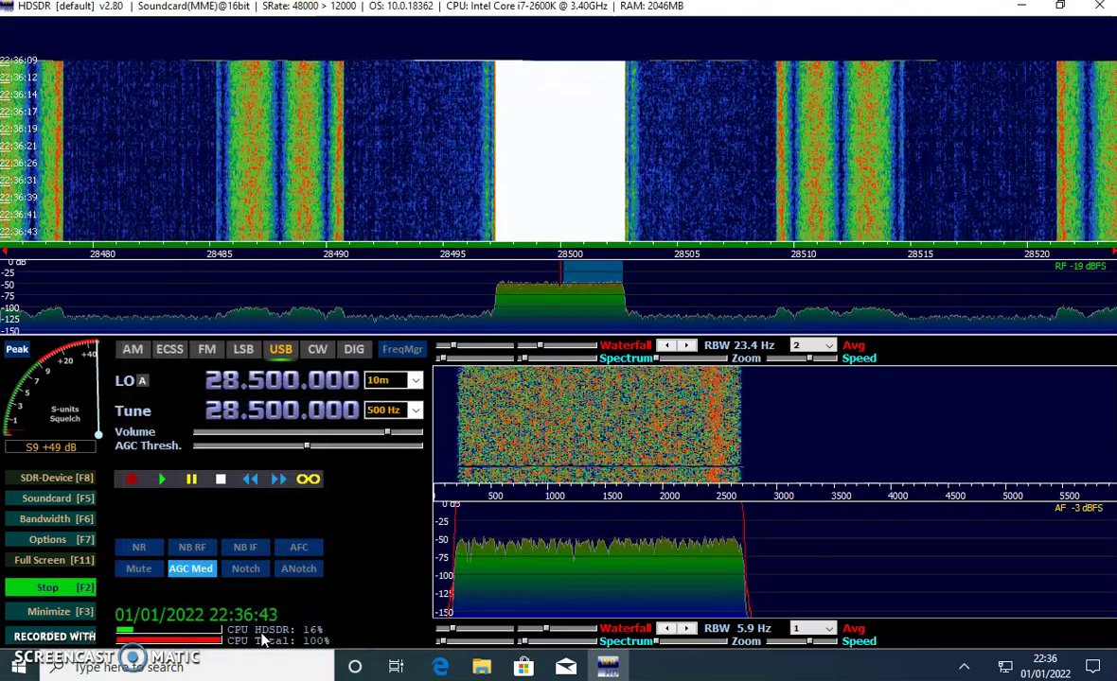
# Switch from HDSDR to the UHSDR UI Menu Overview page on GitHub.
pyautogui.click(494, 388)
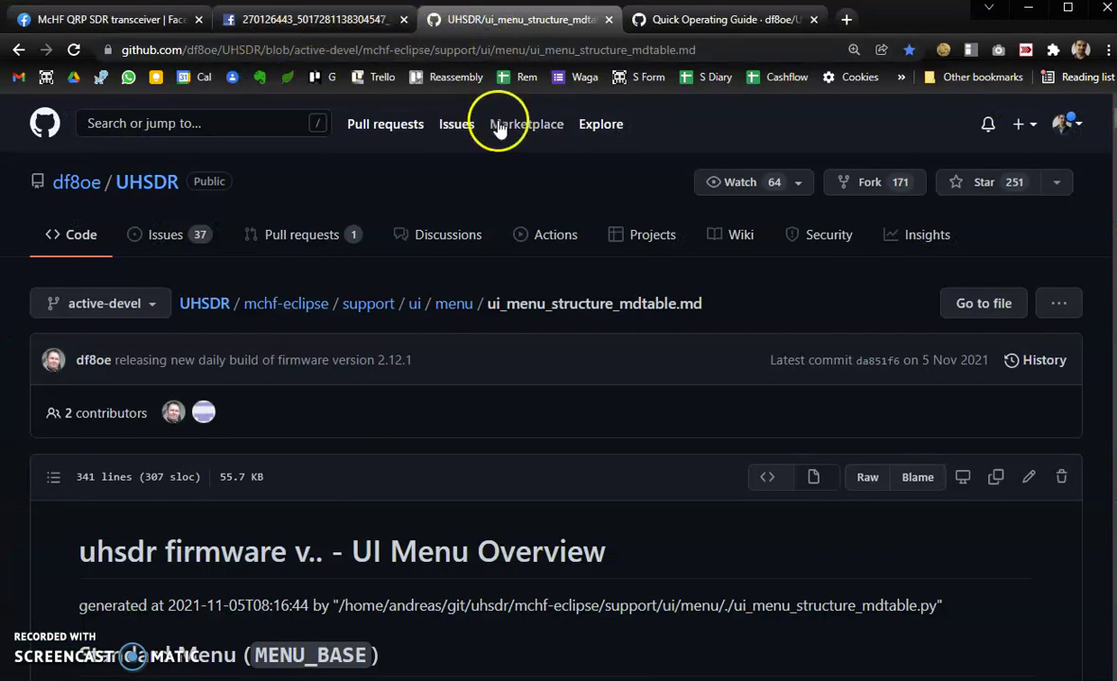
# Review the Quick Operating Guide, the mcHF notes in Notepad, and the annotated mcHF screen image.
pyautogui.click(691, 19)
pyautogui.scroll(-1, 461, 379)
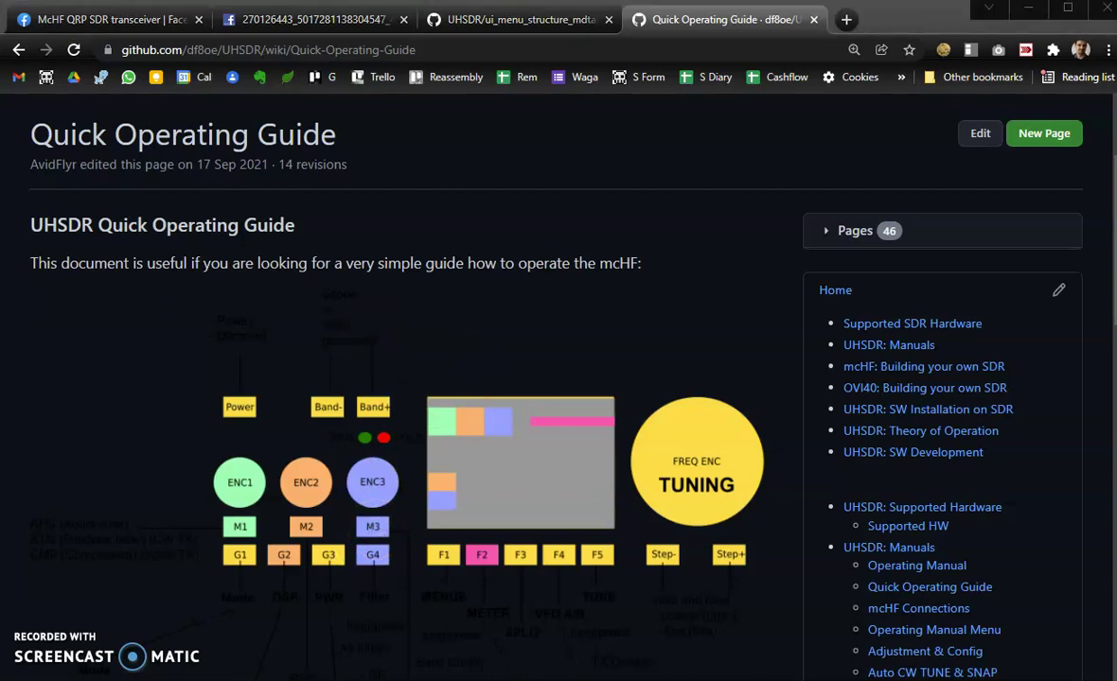
pyautogui.hotkey('alt', 'Tab')
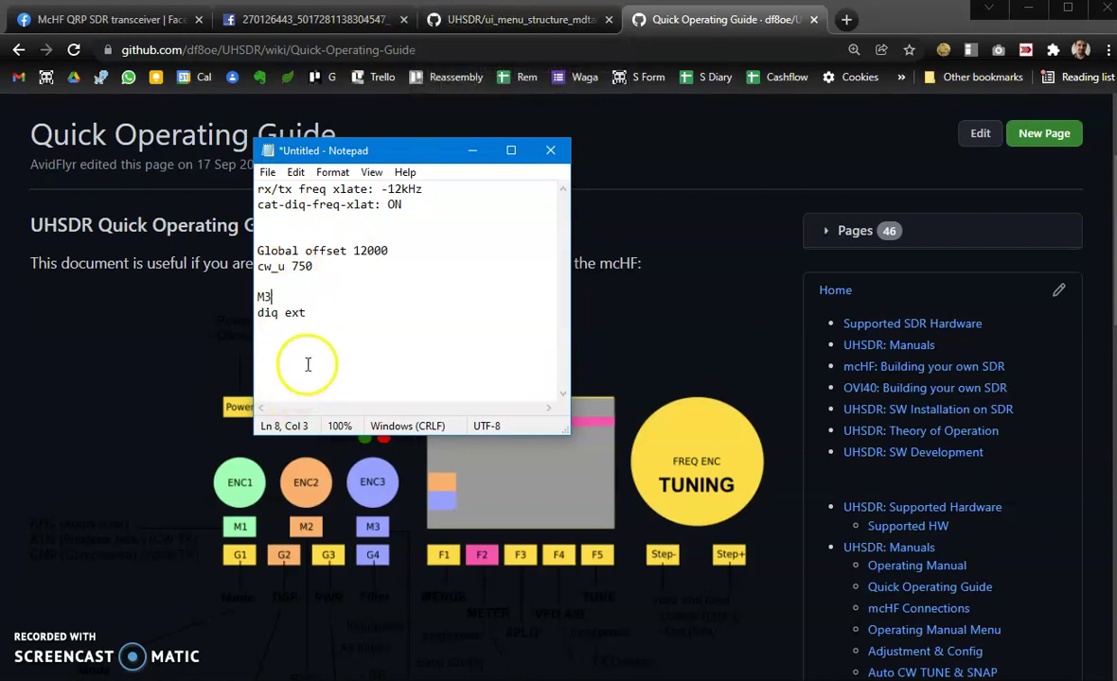
pyautogui.click(332, 23)
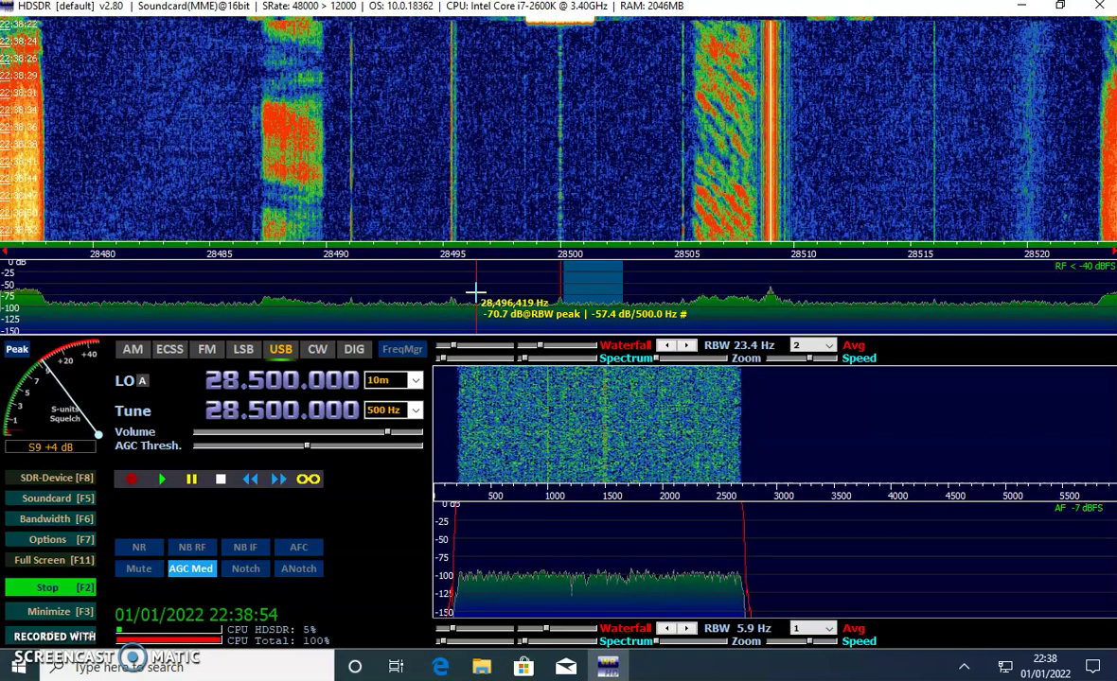
pyautogui.click(465, 327)
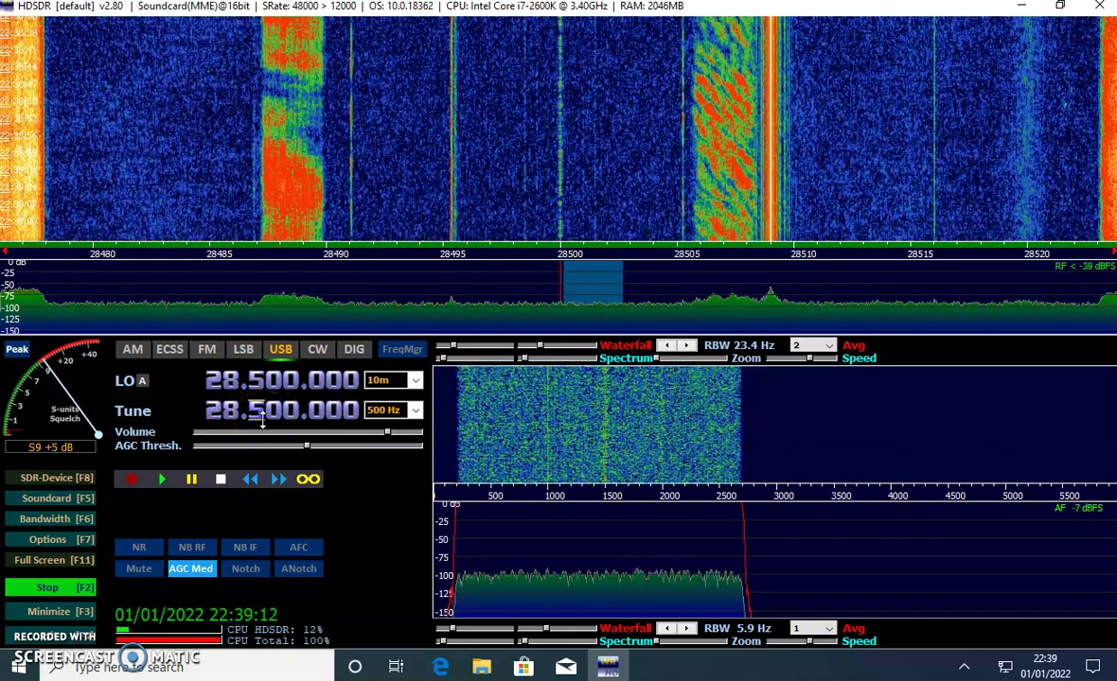
pyautogui.click(467, 363)
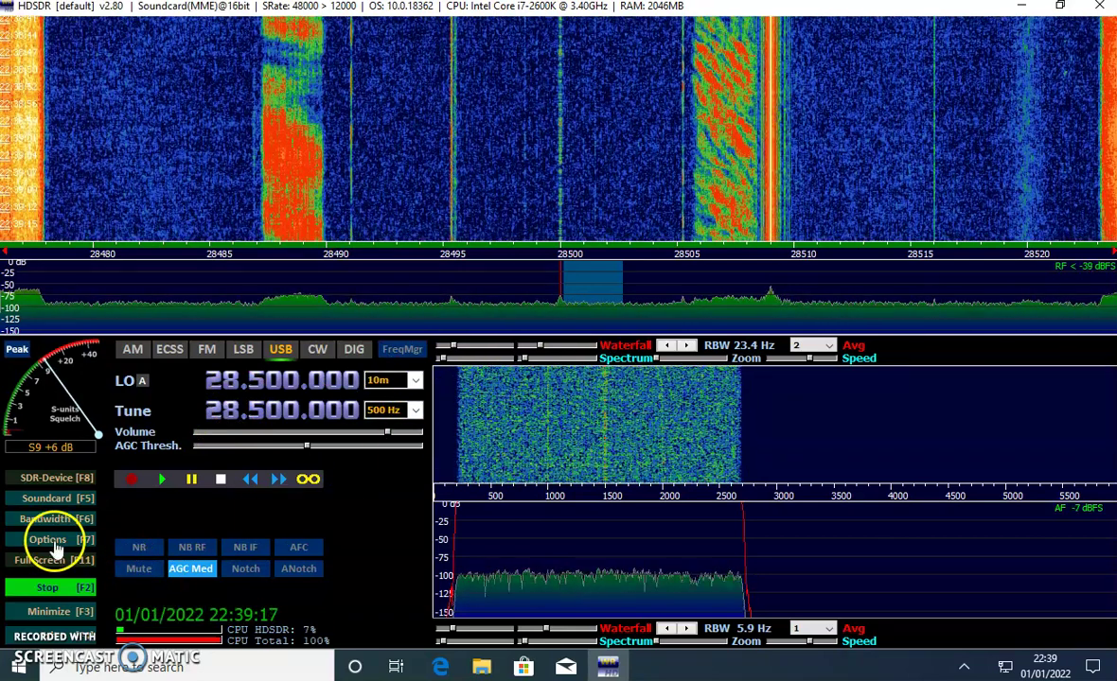
pyautogui.click(55, 544)
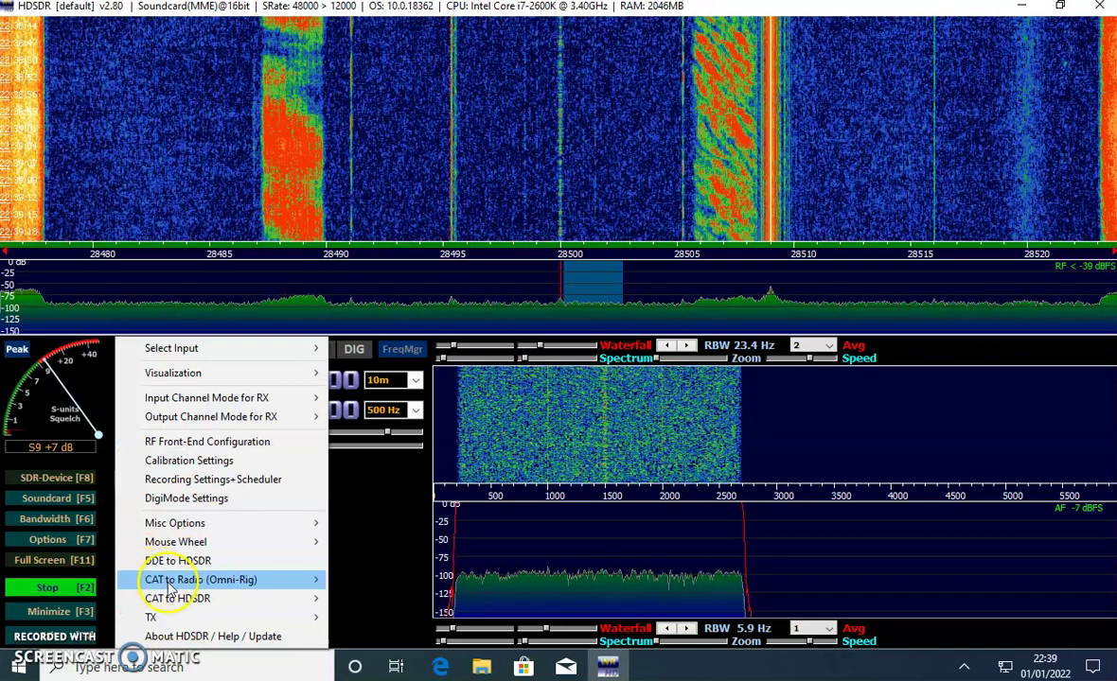
pyautogui.moveTo(172, 586)
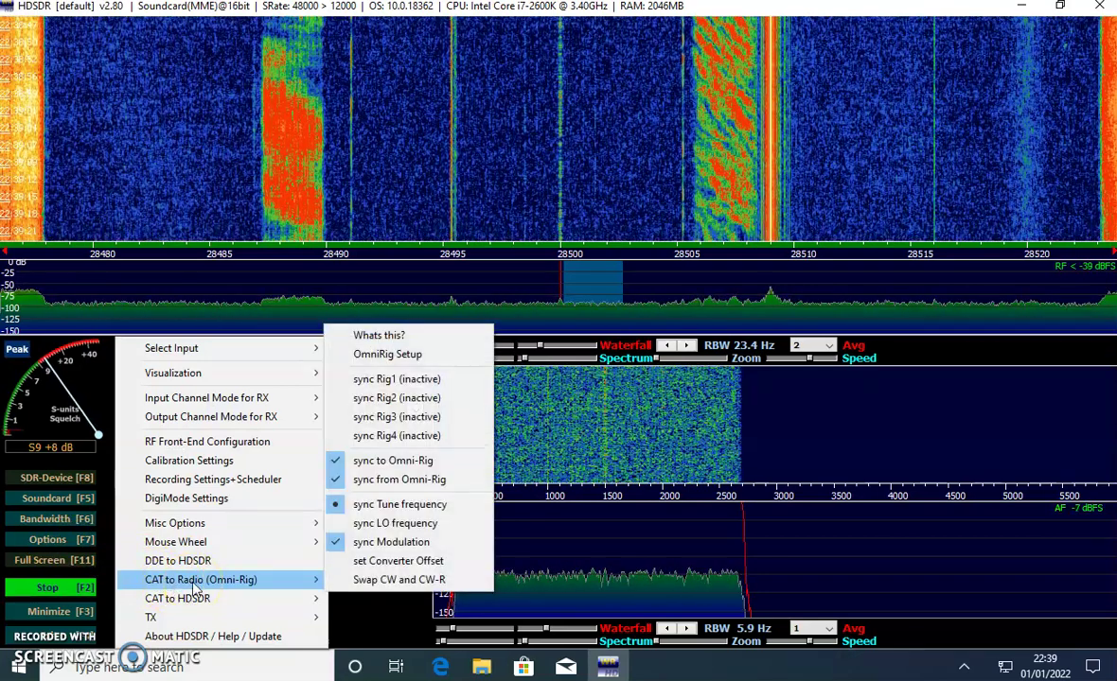
pyautogui.click(177, 587)
pyautogui.click(166, 585)
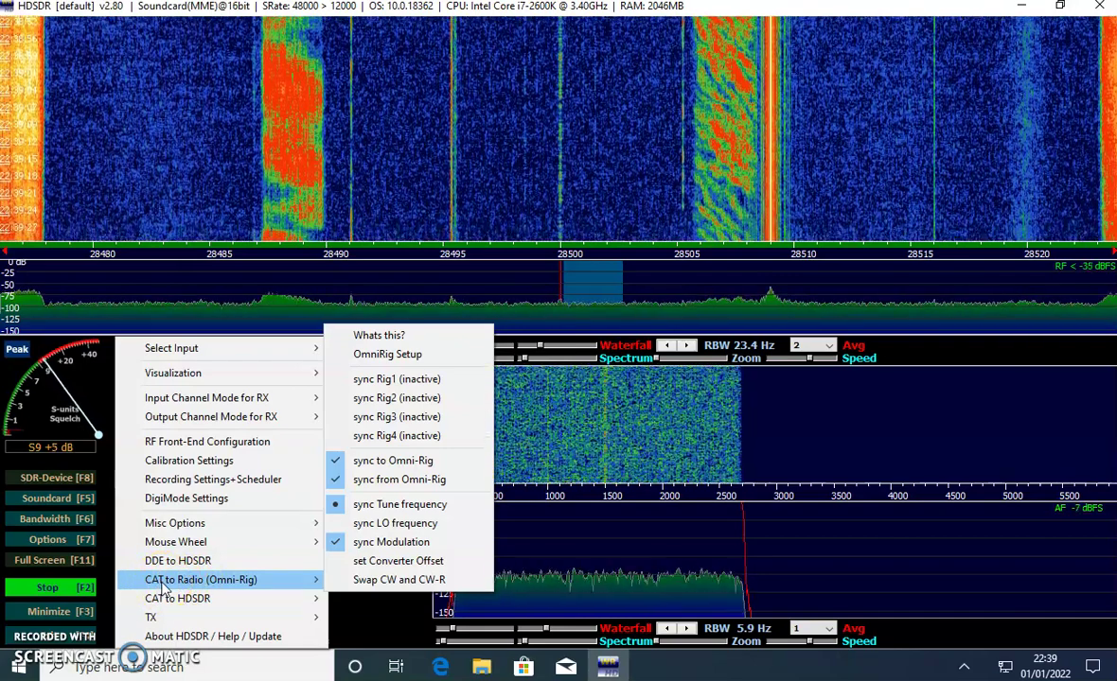
pyautogui.click(172, 581)
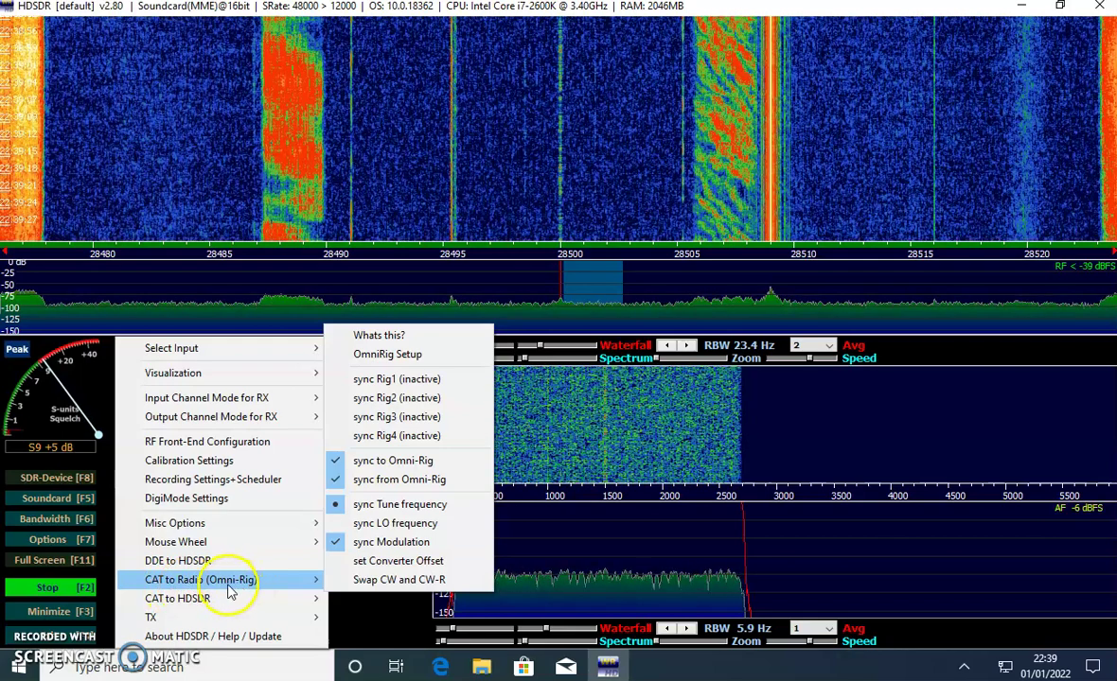
pyautogui.click(237, 584)
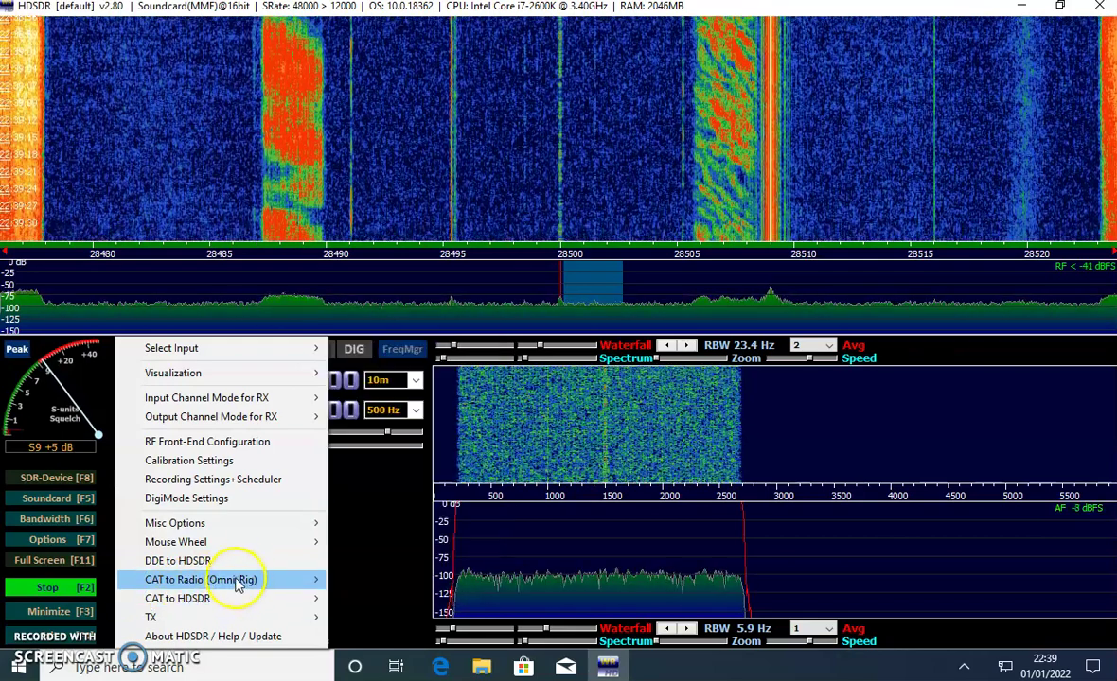
pyautogui.click(236, 585)
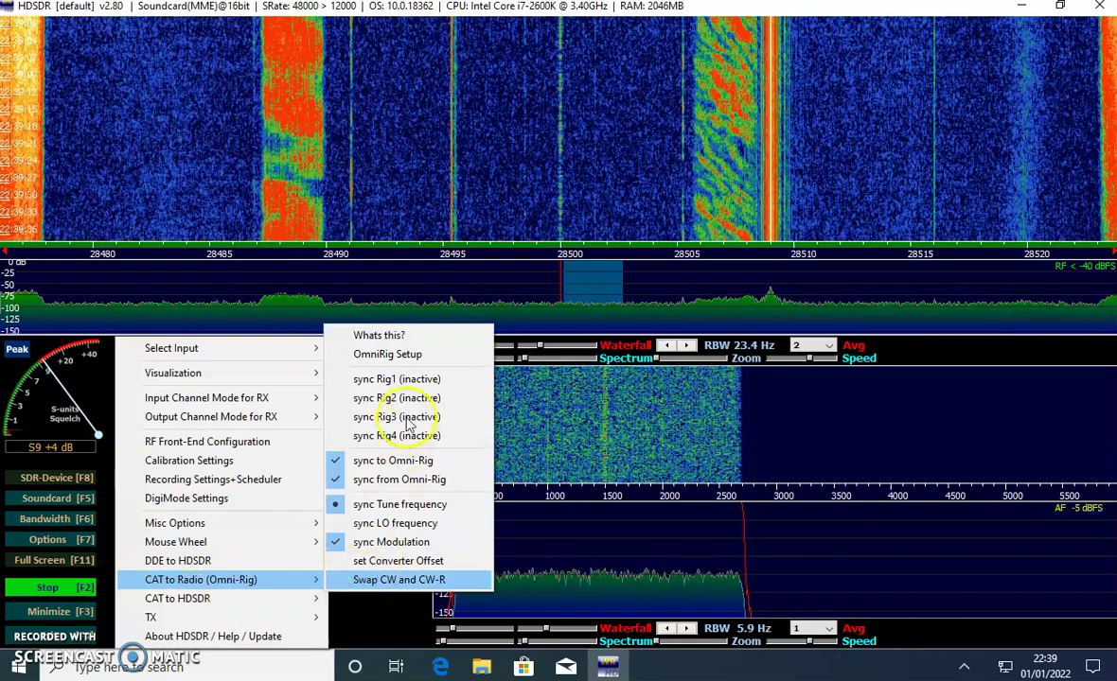
pyautogui.click(425, 356)
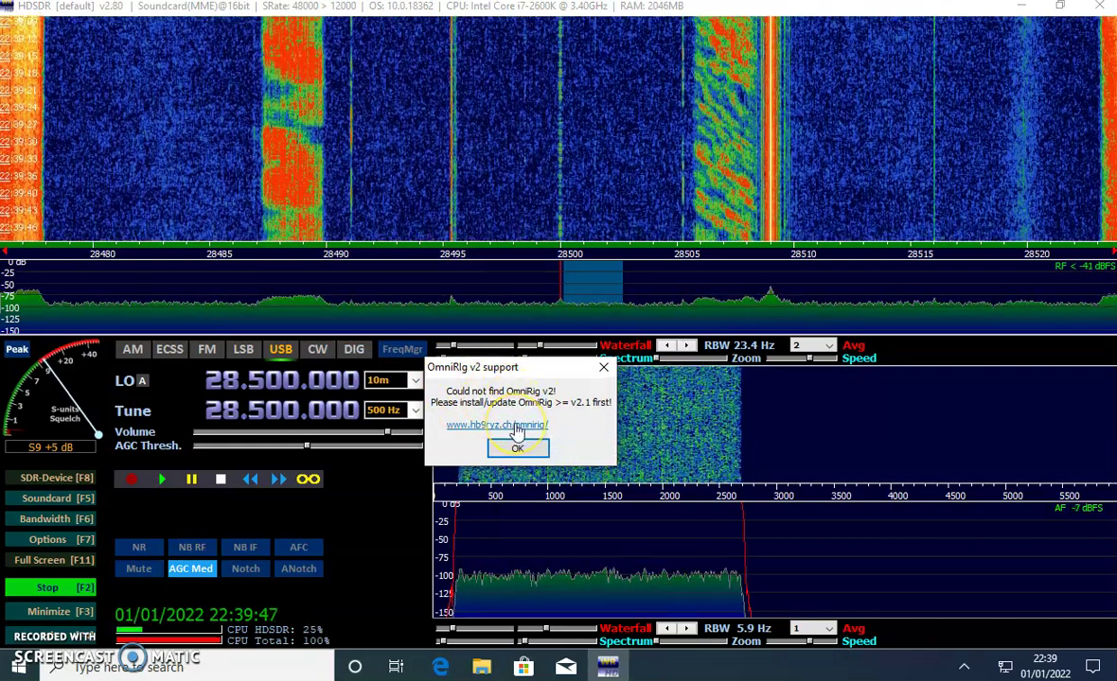
pyautogui.click(517, 428)
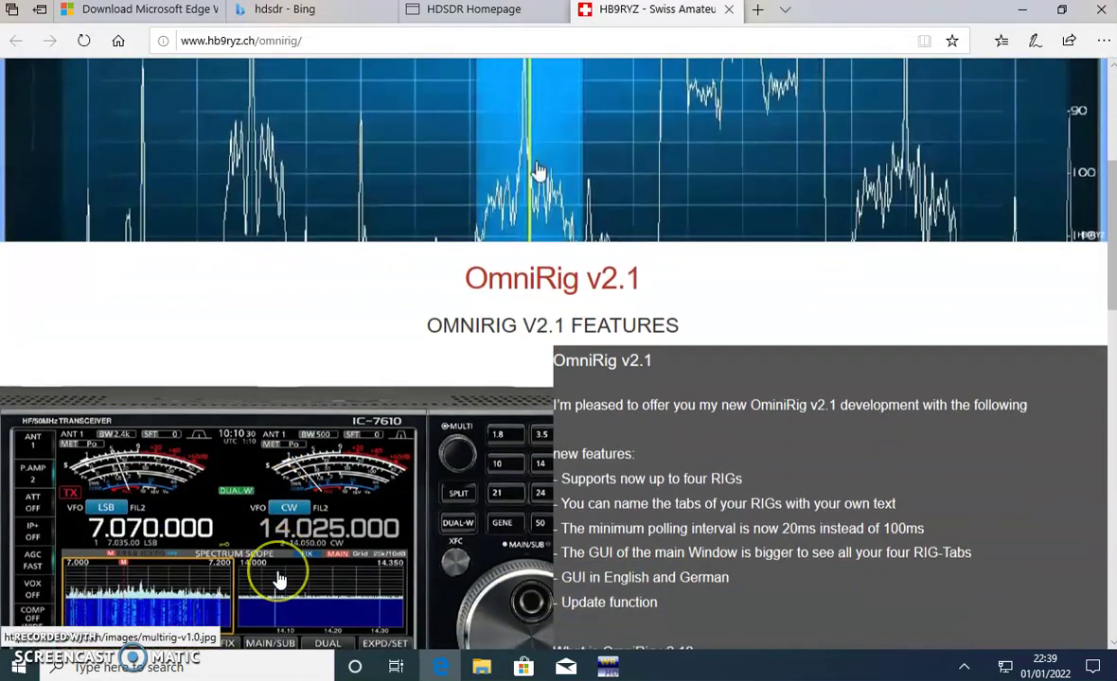
# Download the OmniRig v2.1 installer zip from the HB9RYZ page and save it.
pyautogui.scroll(-2, 278, 577)
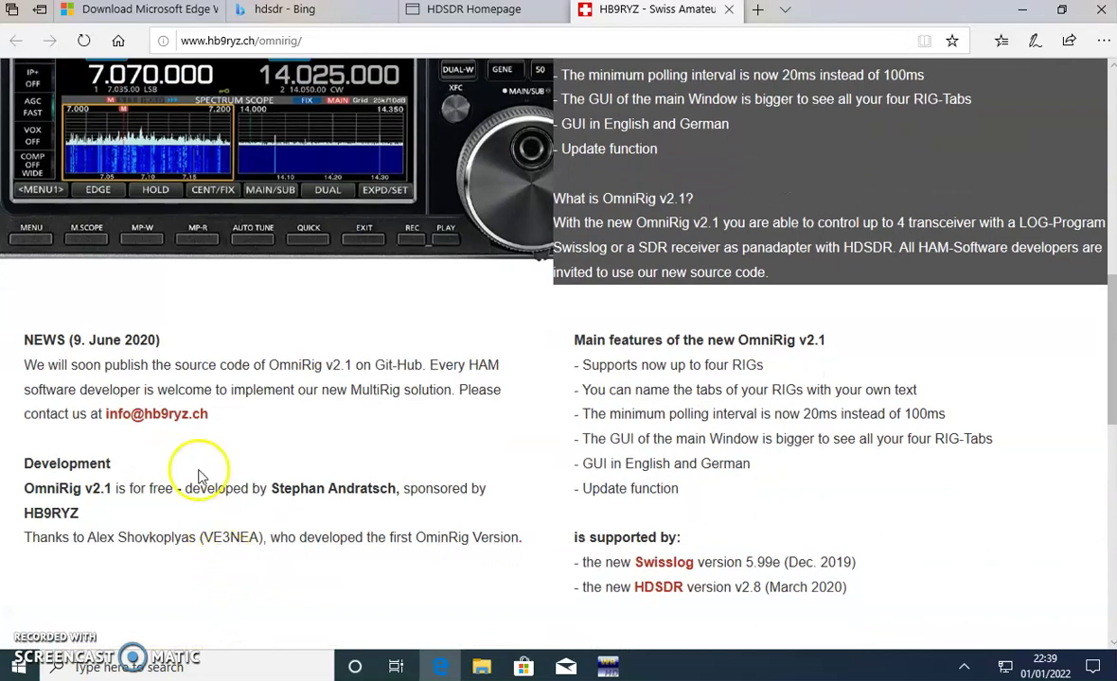
pyautogui.scroll(-3, 79, 486)
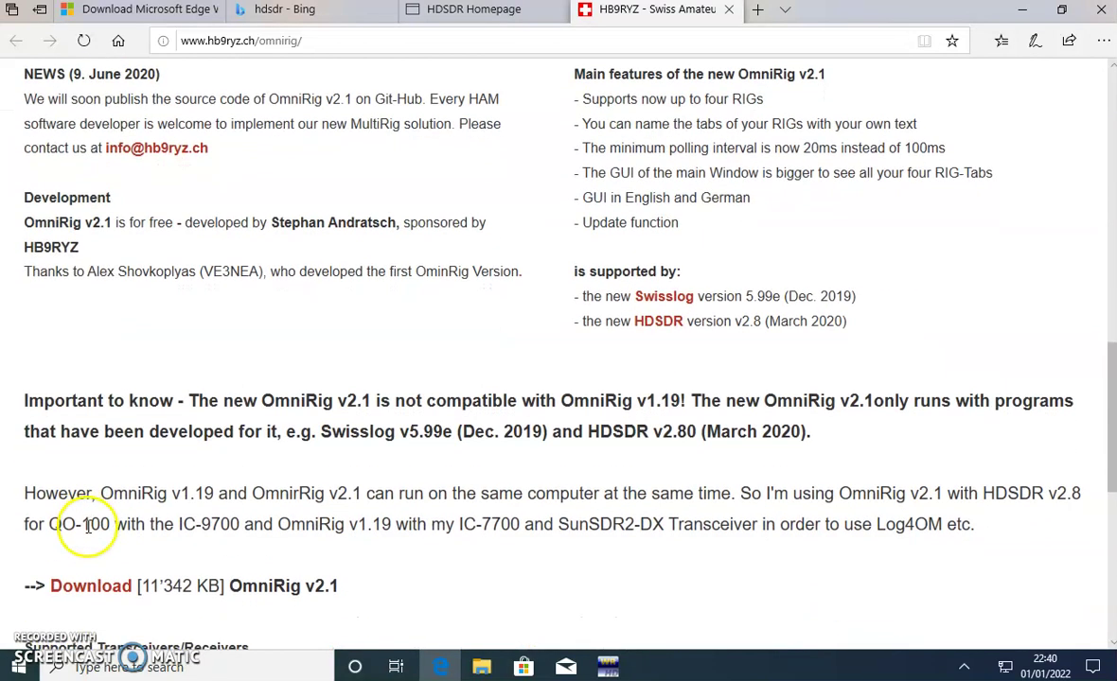
pyautogui.click(111, 591)
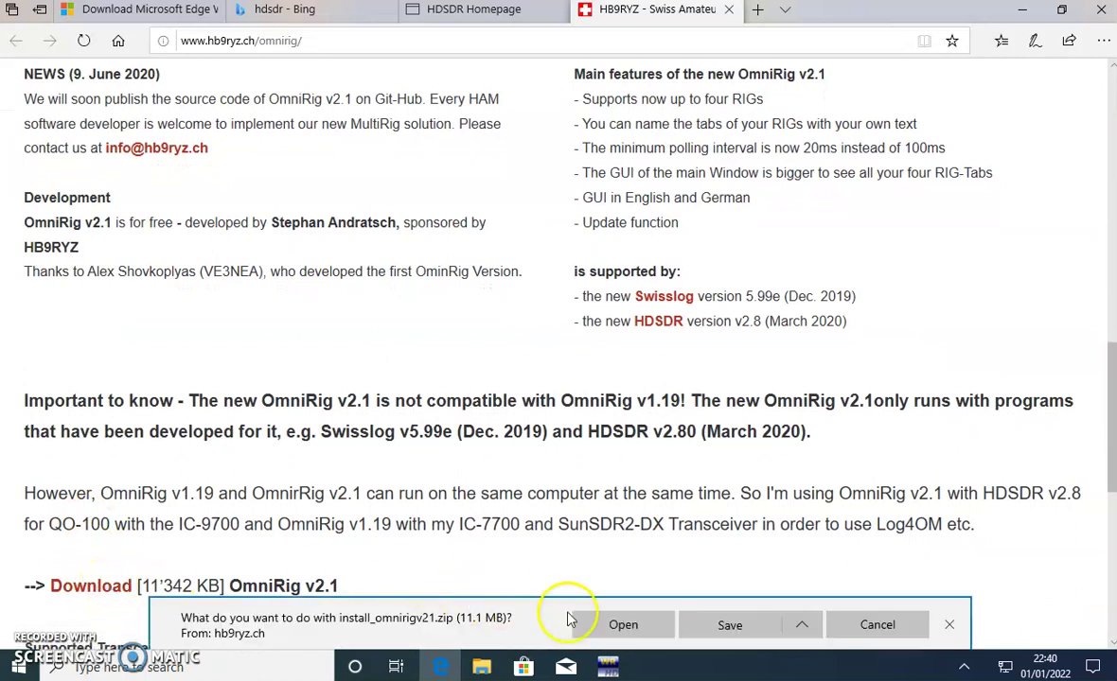
pyautogui.click(749, 628)
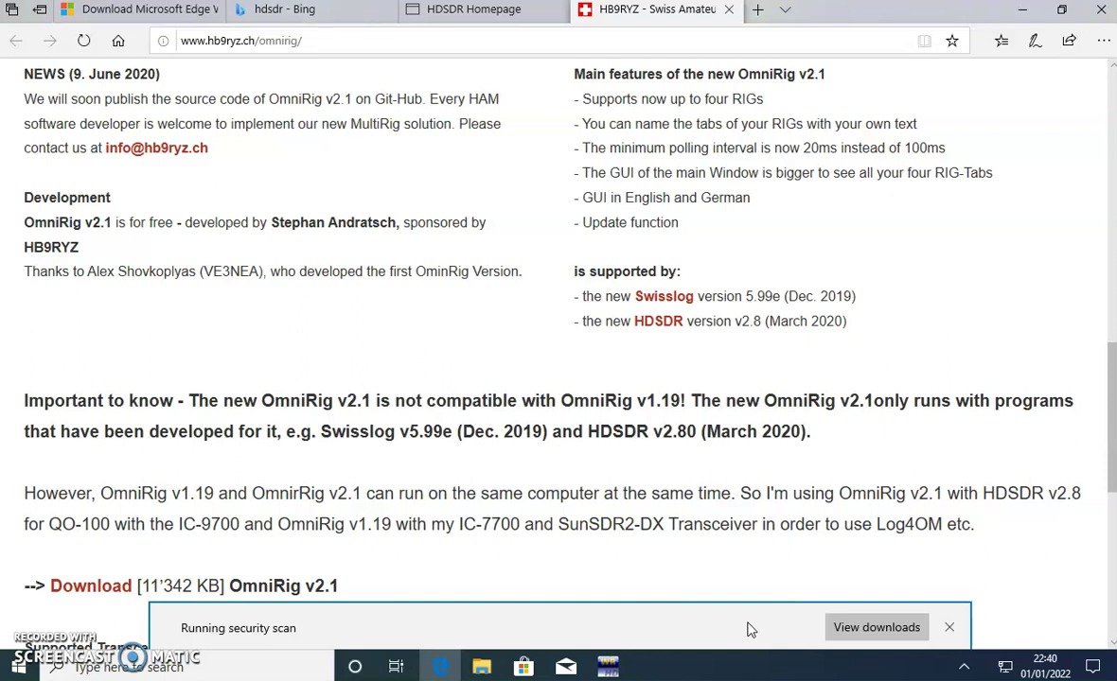
# Extract the OmniRig zip in Downloads and select Install_OmniRigV21 inside install_omnirigv21.
pyautogui.click(743, 629)
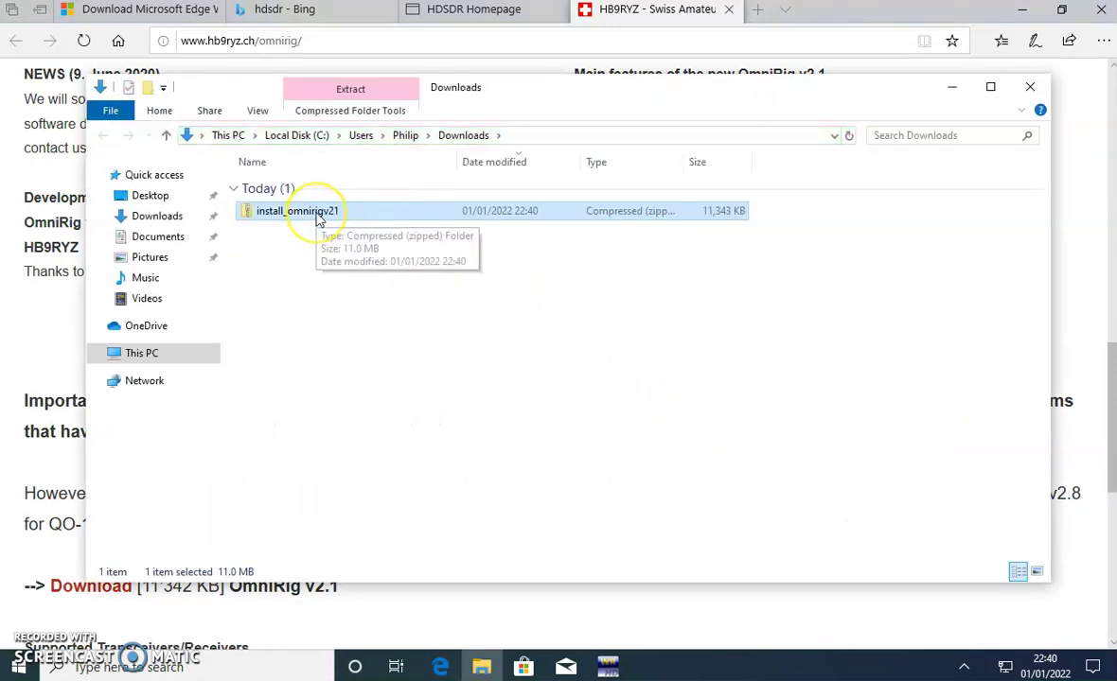
pyautogui.rightClick(321, 211)
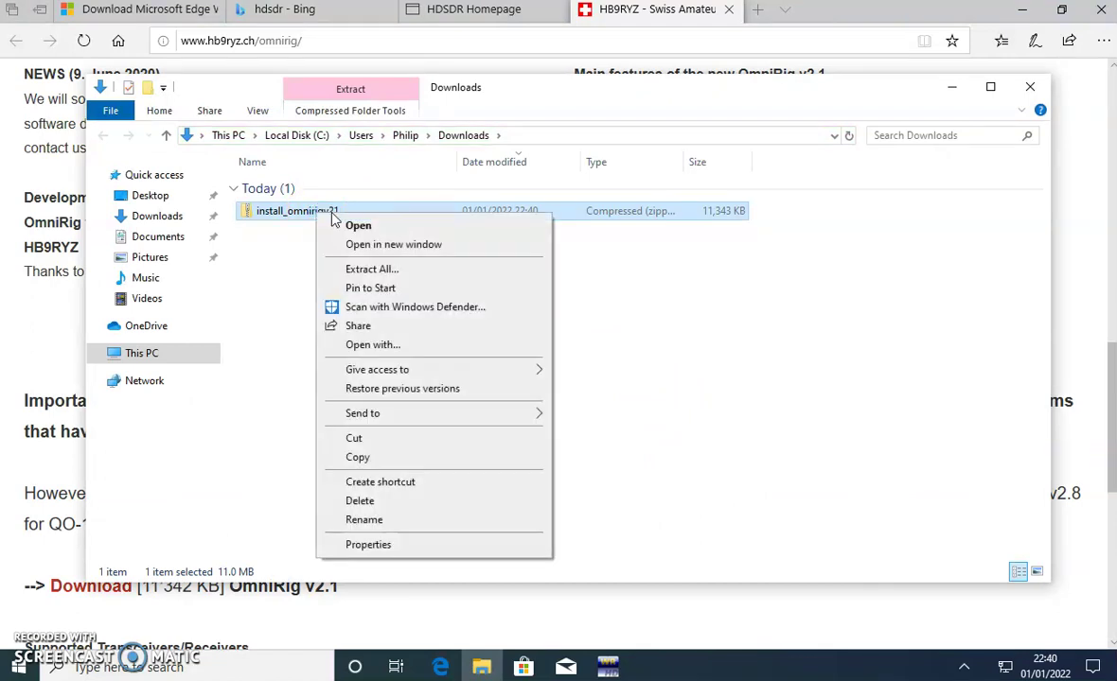
pyautogui.click(383, 275)
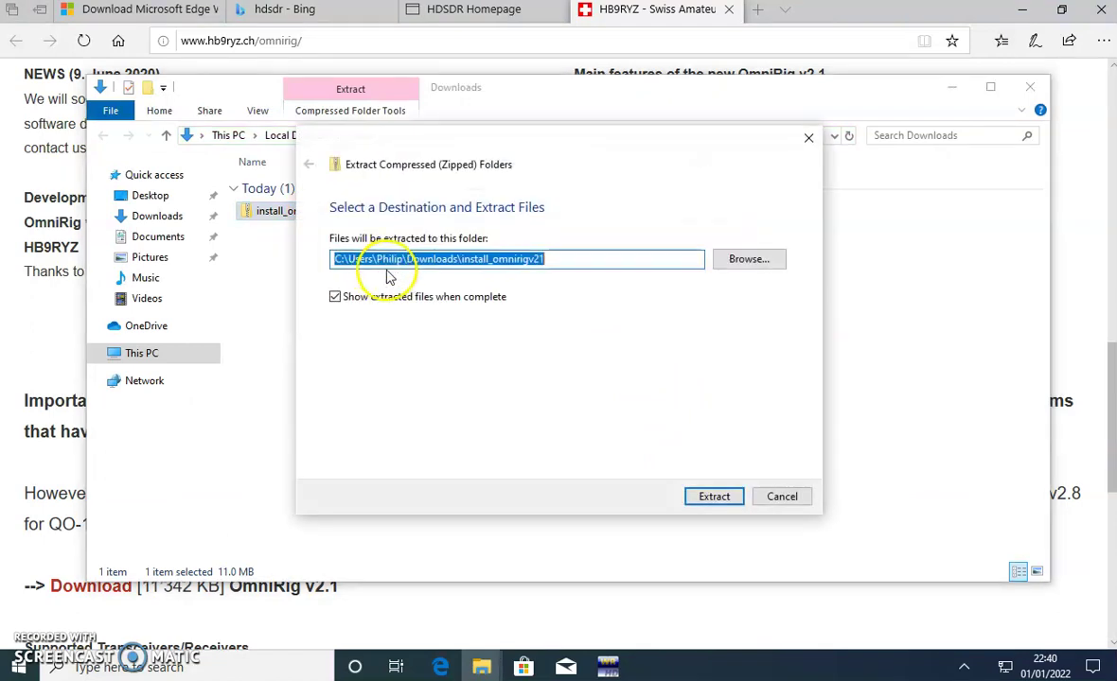
pyautogui.click(721, 566)
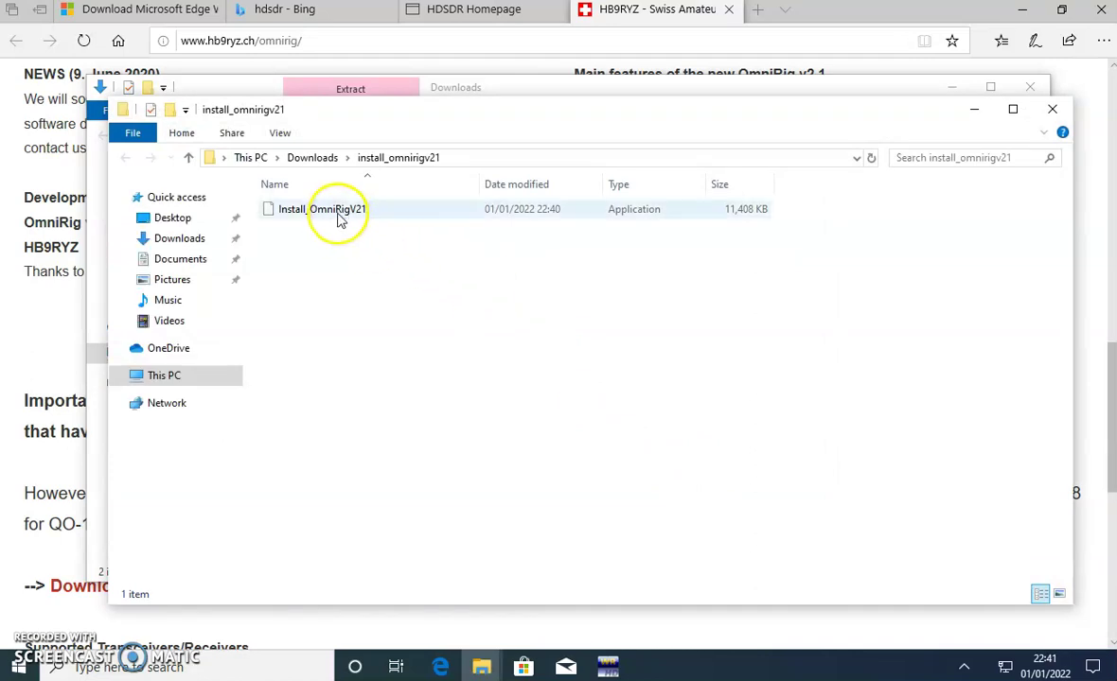
pyautogui.click(341, 210)
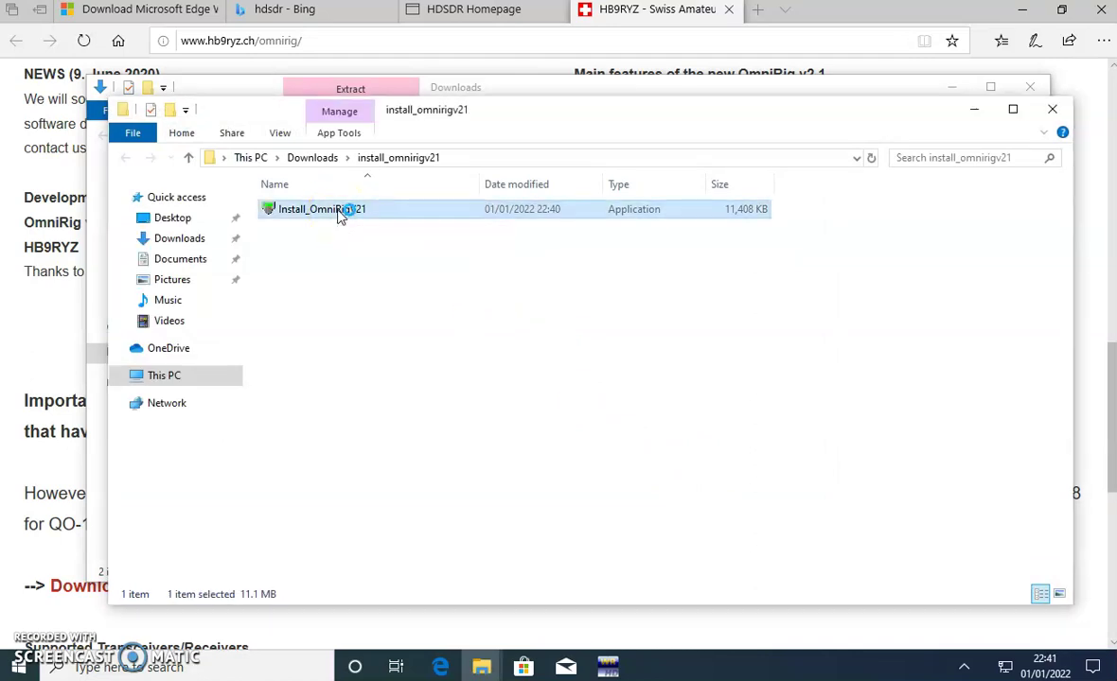
# Launch the Omni-Rig V2 installer, approve it, and accept the licence agreement.
pyautogui.doubleClick(346, 210)
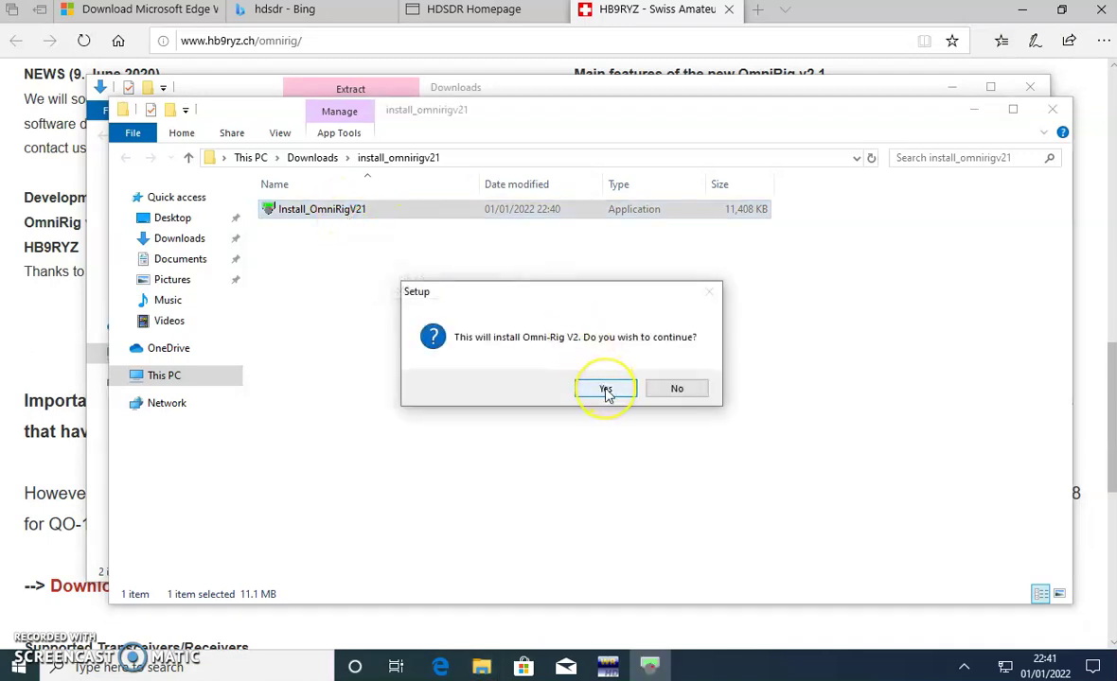
pyautogui.click(607, 391)
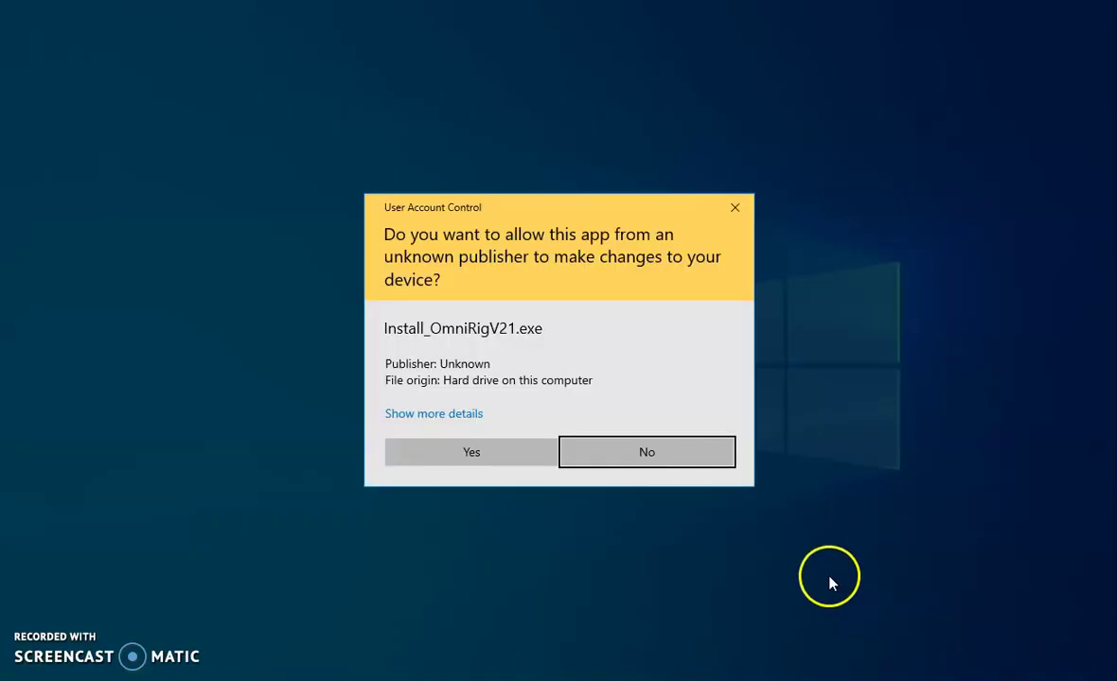
pyautogui.click(468, 455)
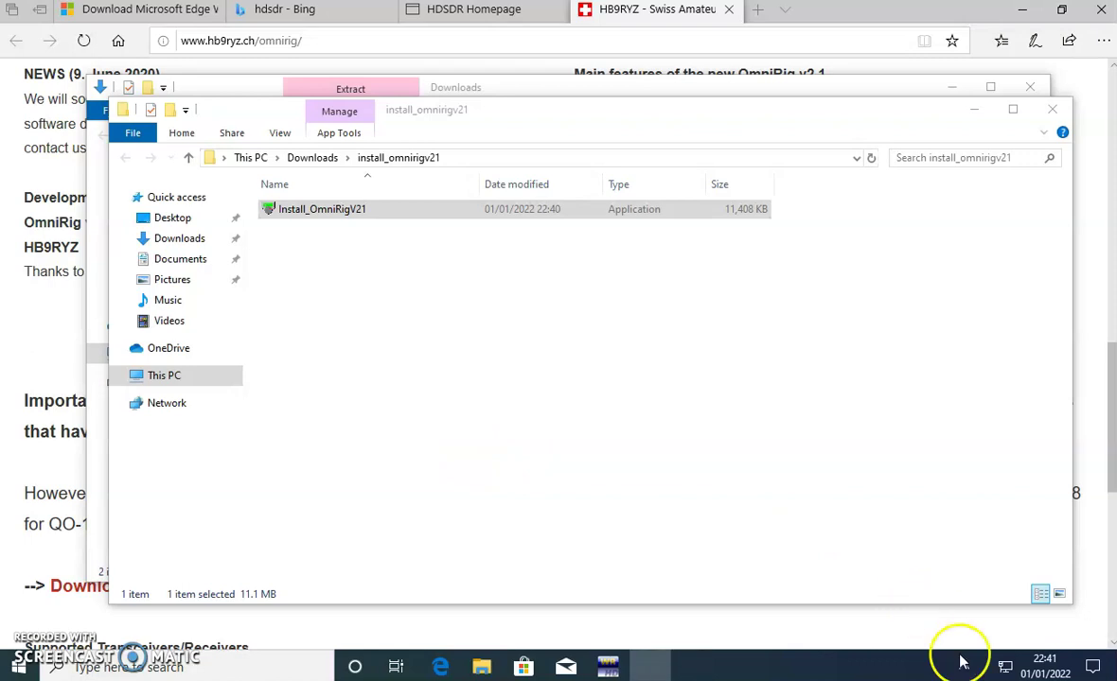
pyautogui.click(660, 465)
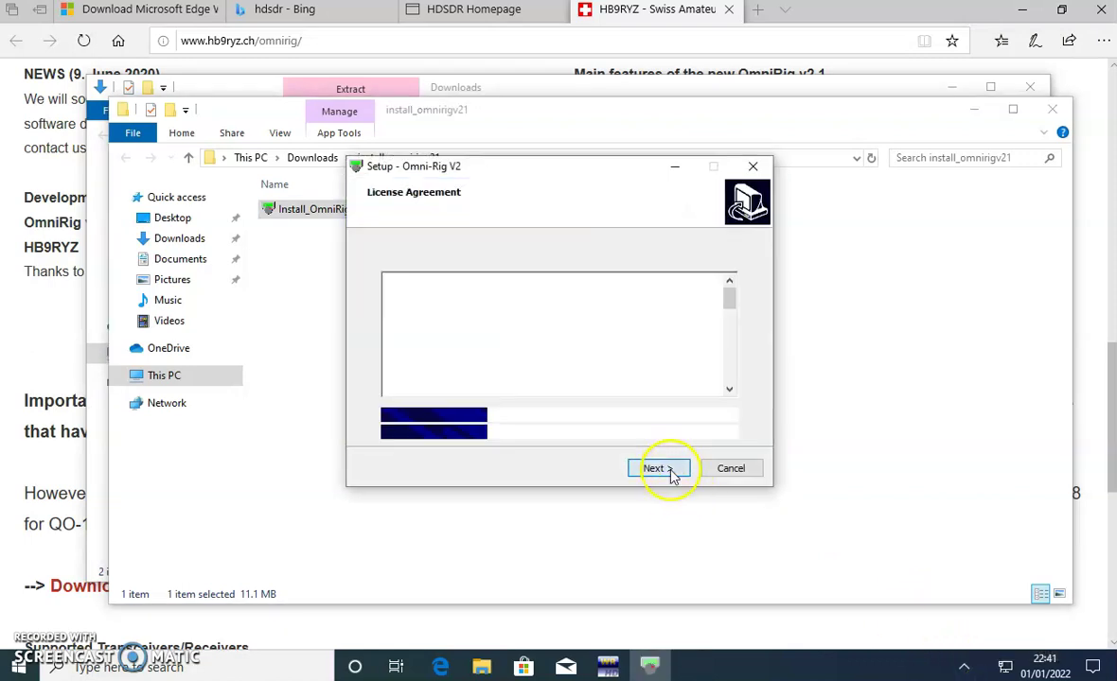
pyautogui.click(452, 416)
pyautogui.click(654, 468)
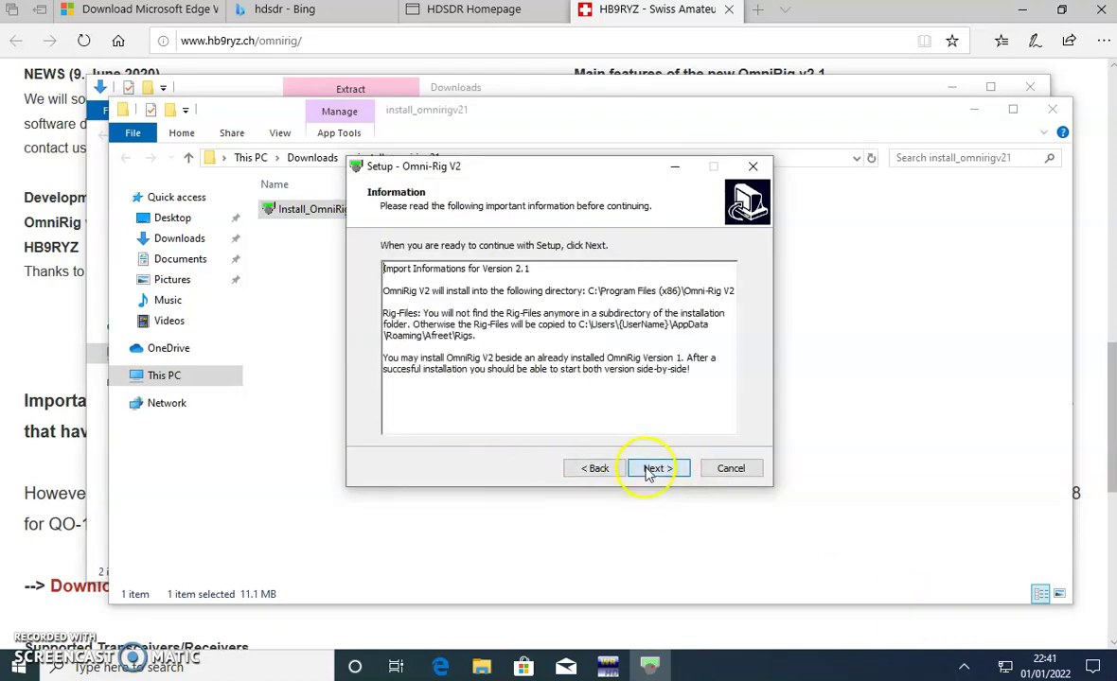
# Install Omni-Rig V2 to the default location, finish the wizard, and close both Explorer windows.
pyautogui.click(651, 470)
pyautogui.click(651, 468)
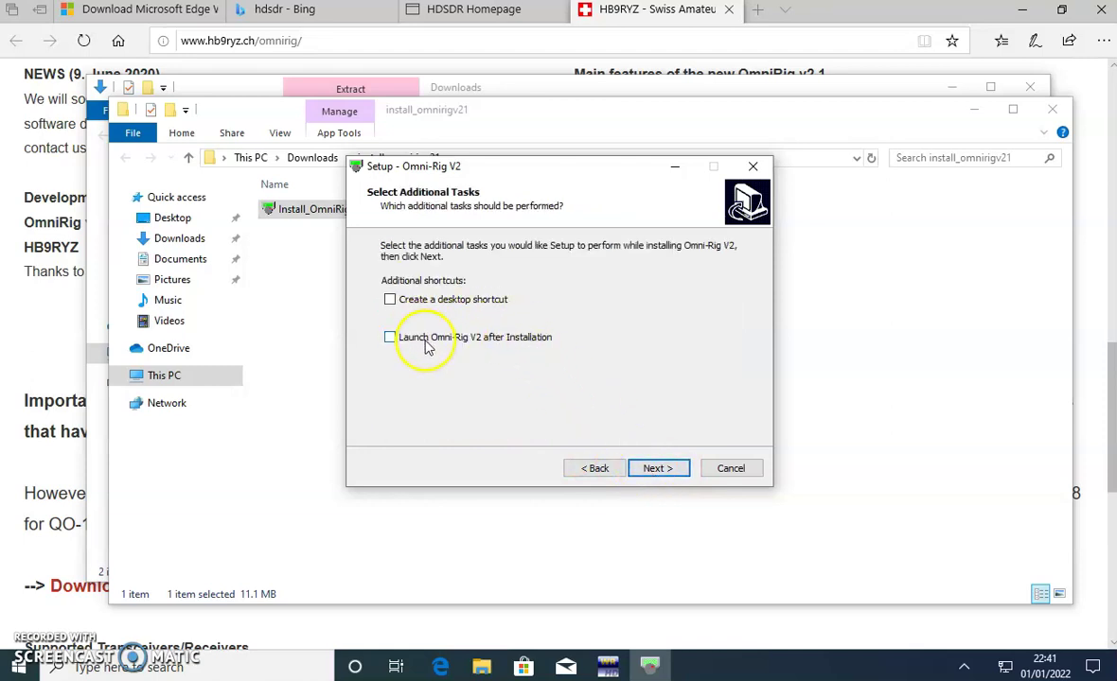
pyautogui.click(655, 468)
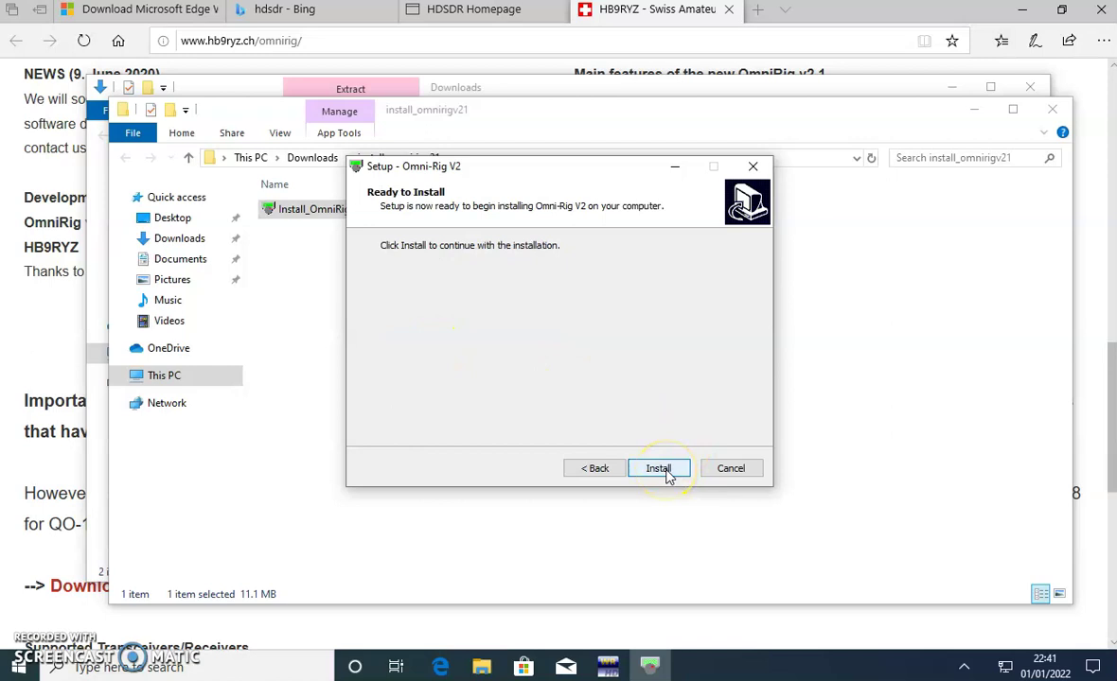
pyautogui.click(668, 477)
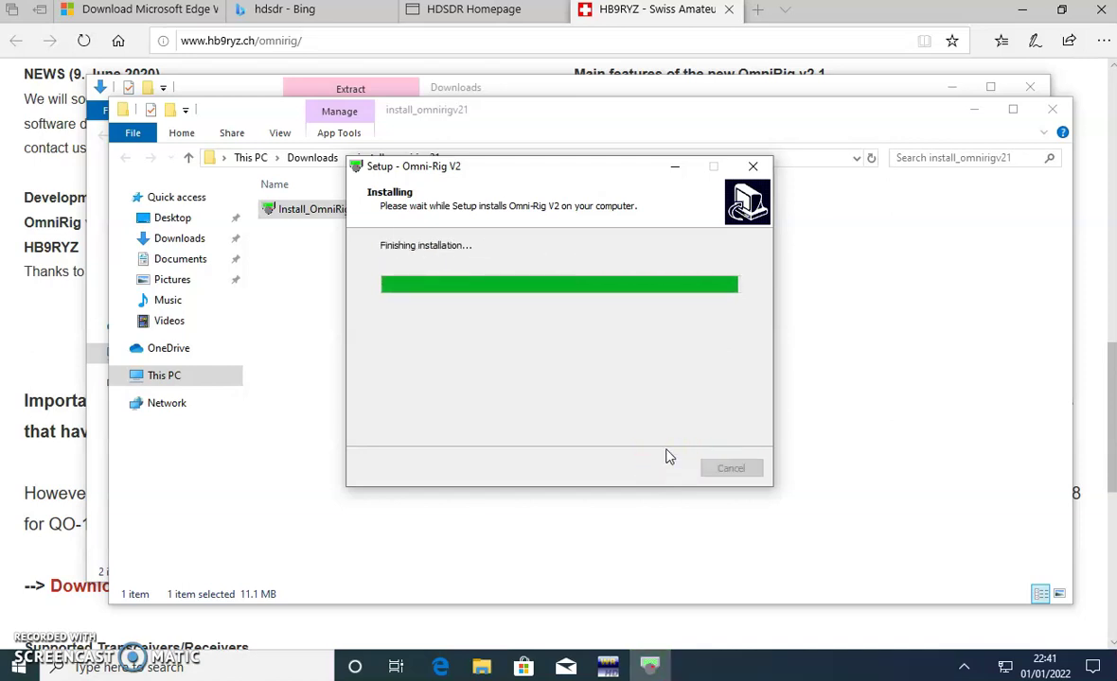
pyautogui.click(657, 467)
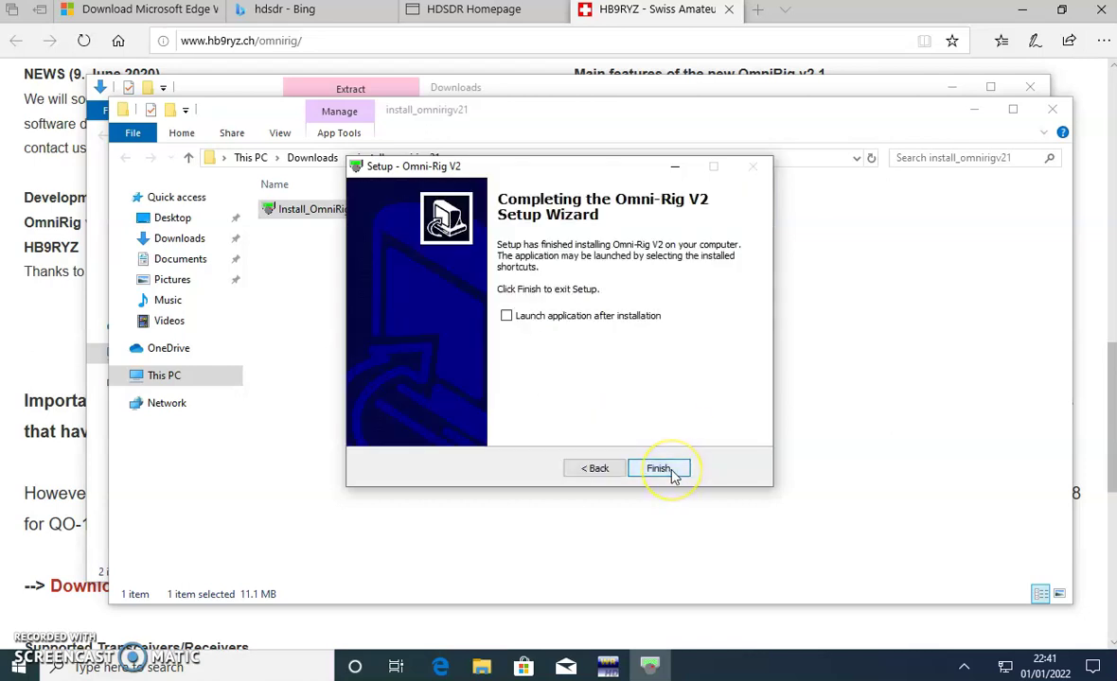
pyautogui.click(673, 475)
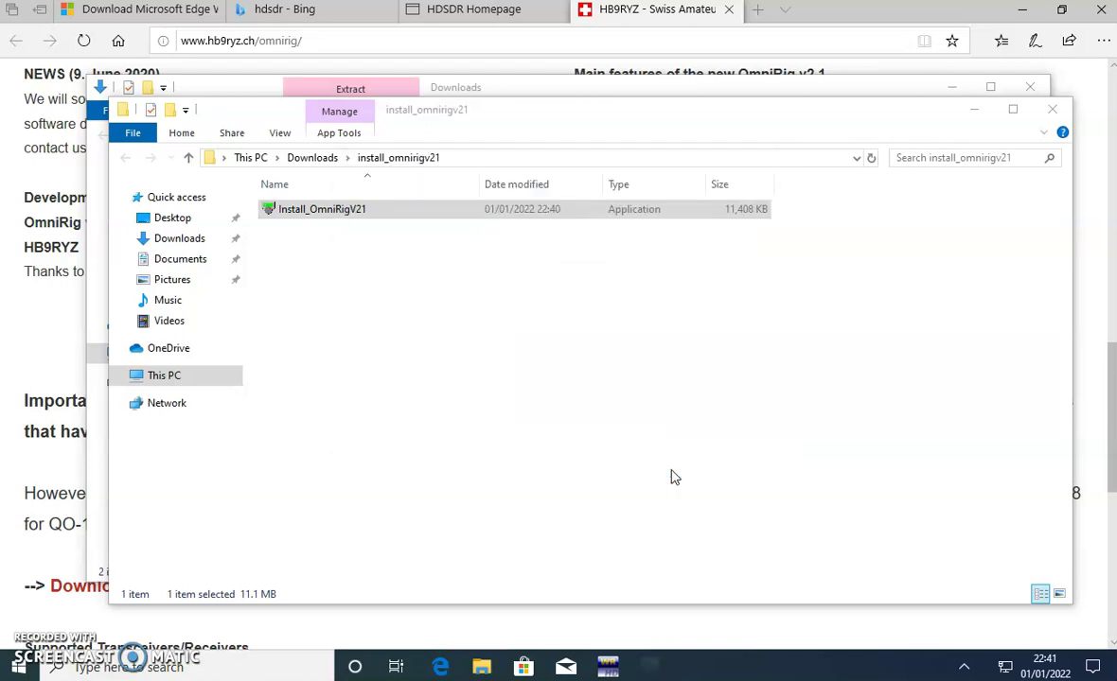
pyautogui.click(1047, 109)
pyautogui.click(1031, 87)
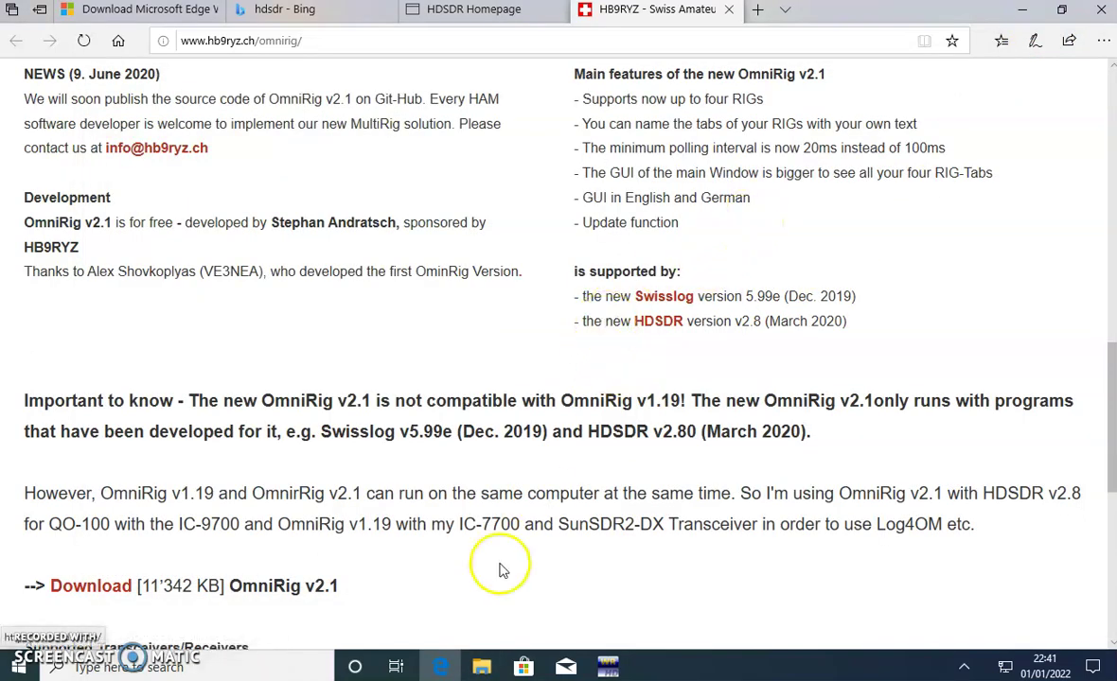
# Bring HDSDR forward and dismiss the OmniRig-not-found, audio output and OmniRig v2 messages.
pyautogui.click(607, 667)
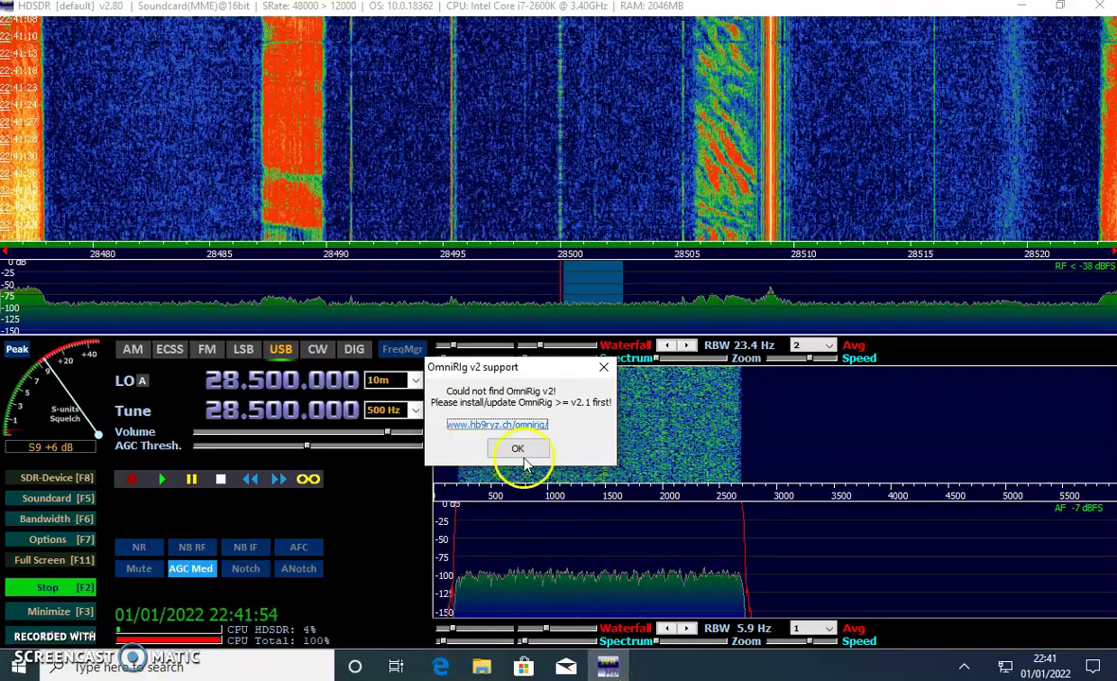
pyautogui.click(521, 449)
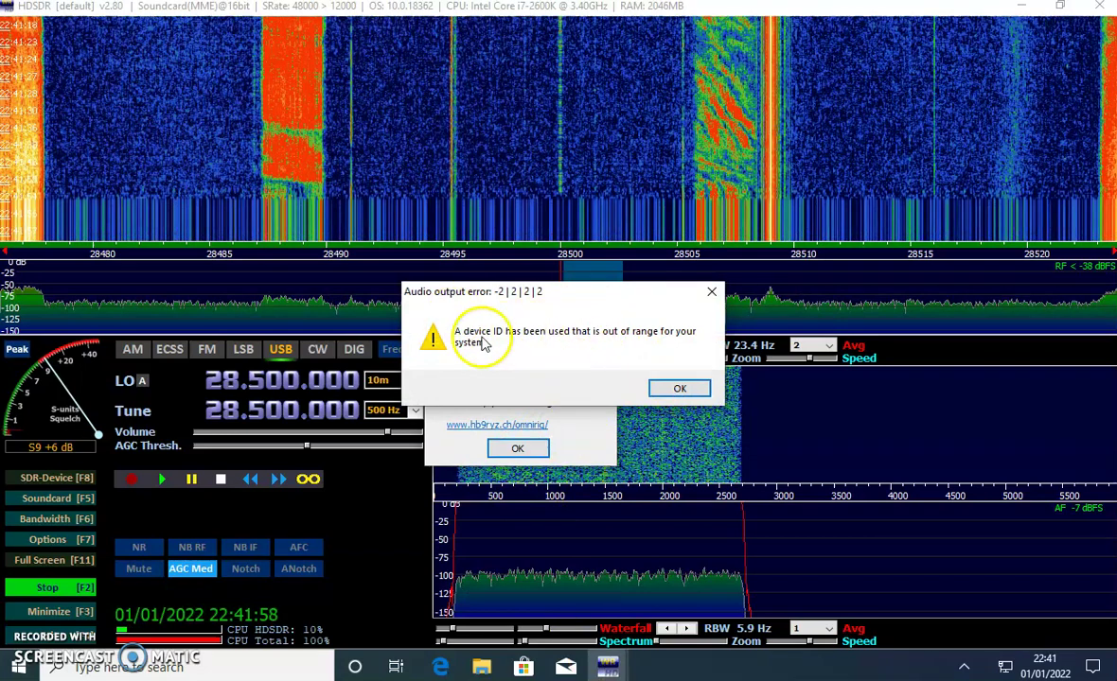
pyautogui.click(679, 390)
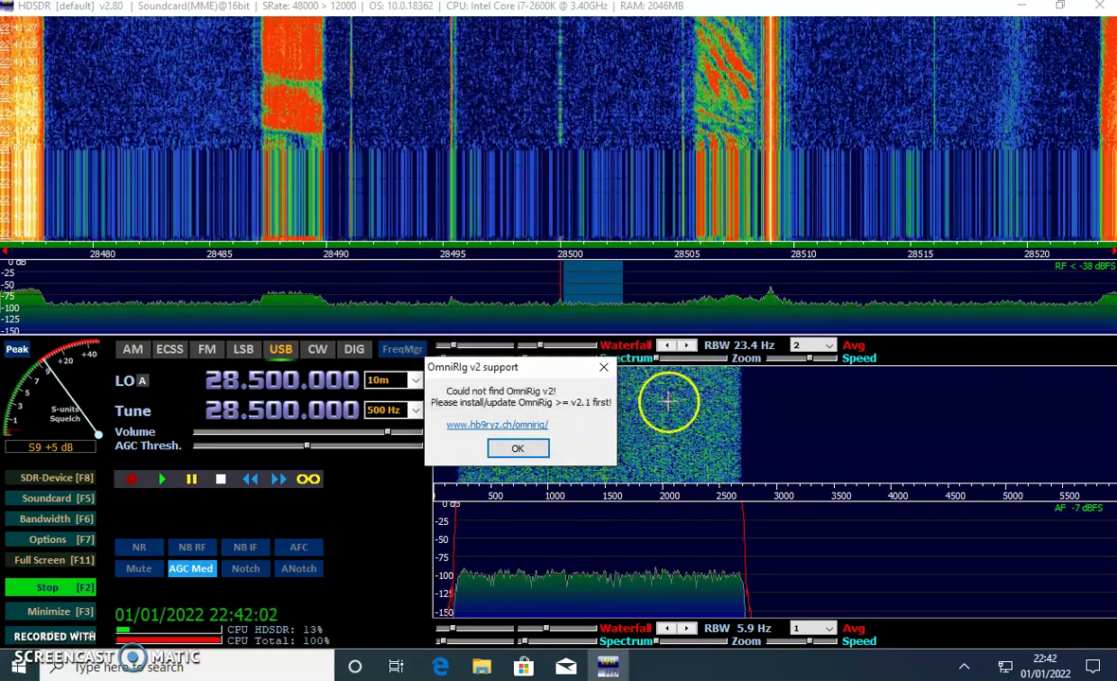
pyautogui.click(520, 450)
pyautogui.click(523, 450)
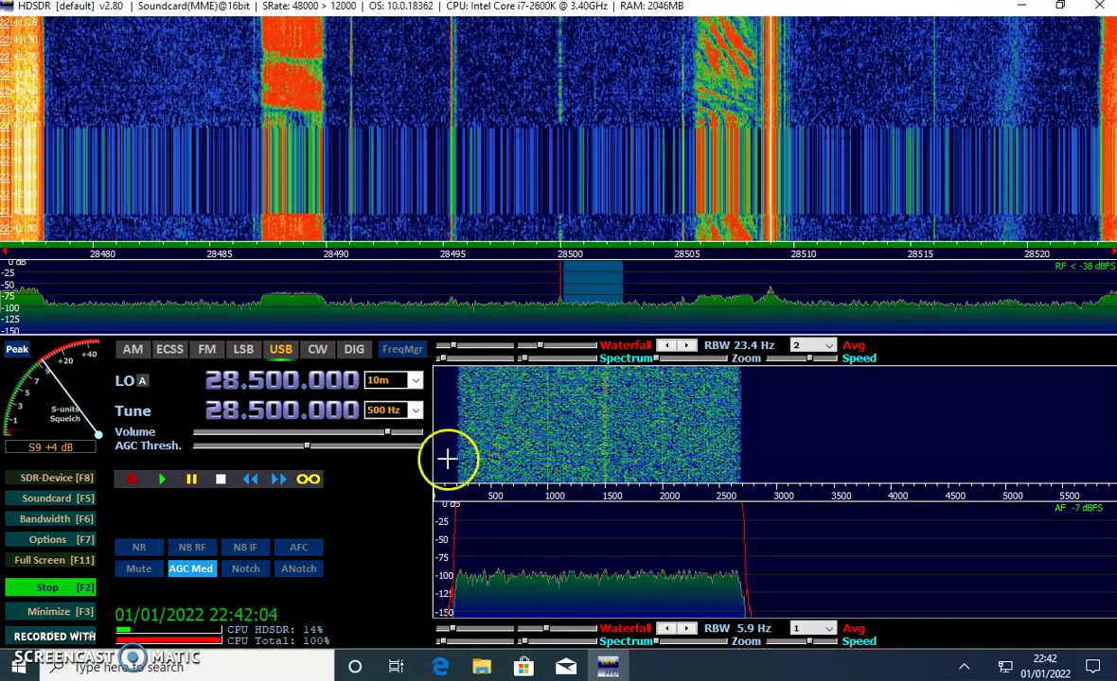
pyautogui.click(50, 540)
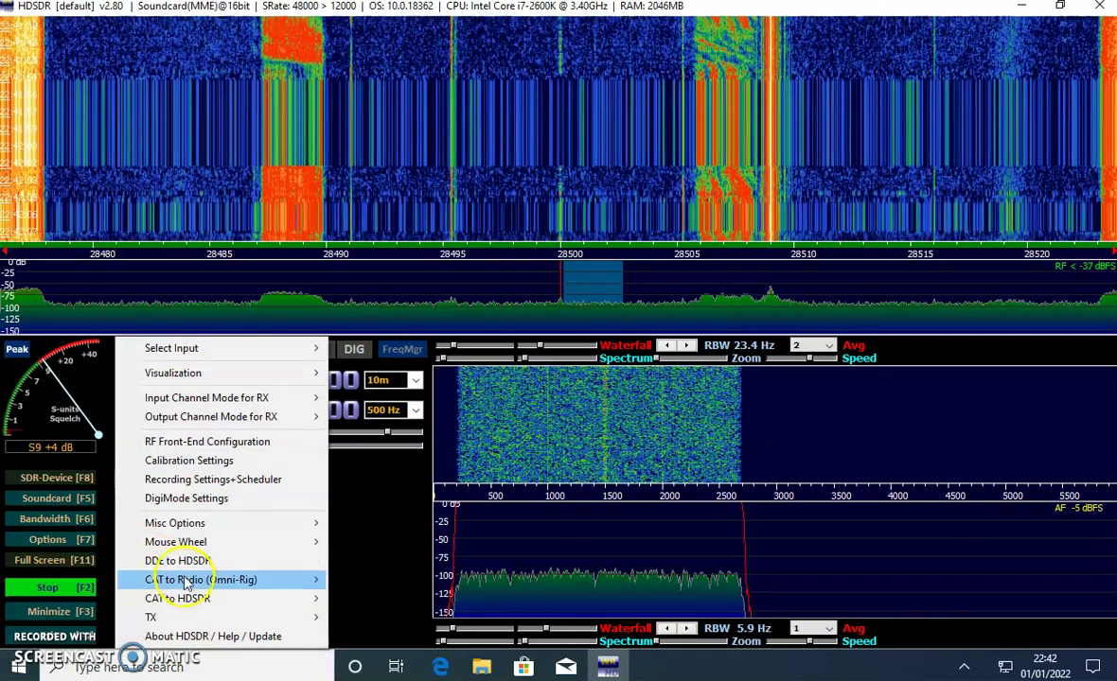
# Configure the Omni-Rig rig as an FT-817 on COM 3 named mcHF and confirm with OK.
pyautogui.moveTo(196, 585)
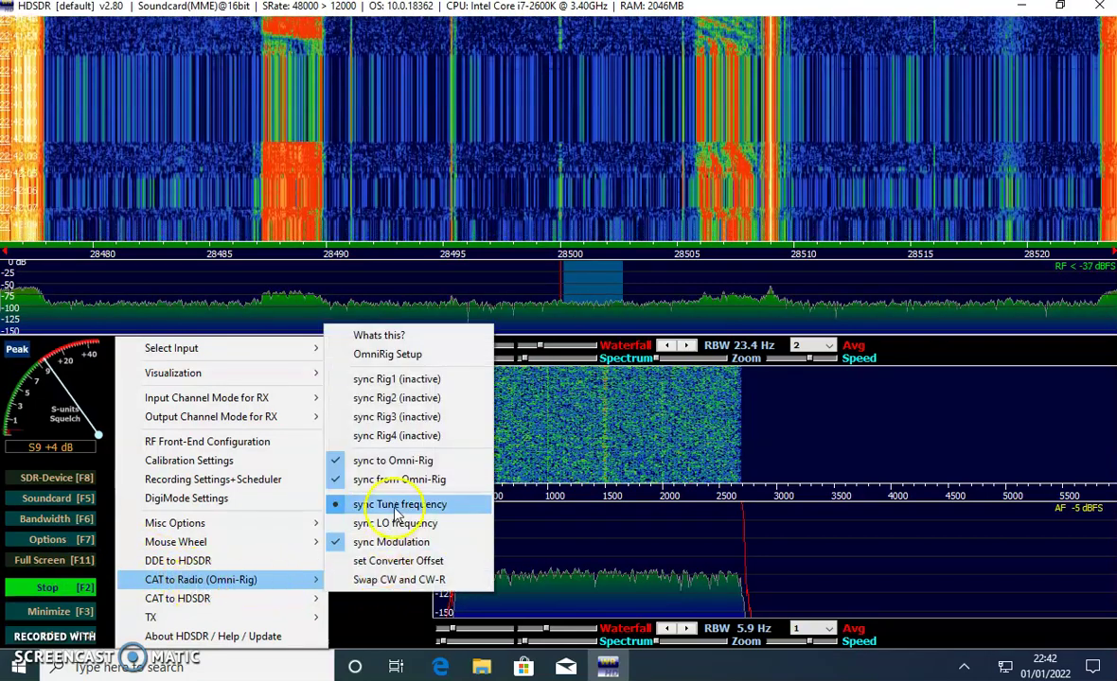
pyautogui.click(405, 358)
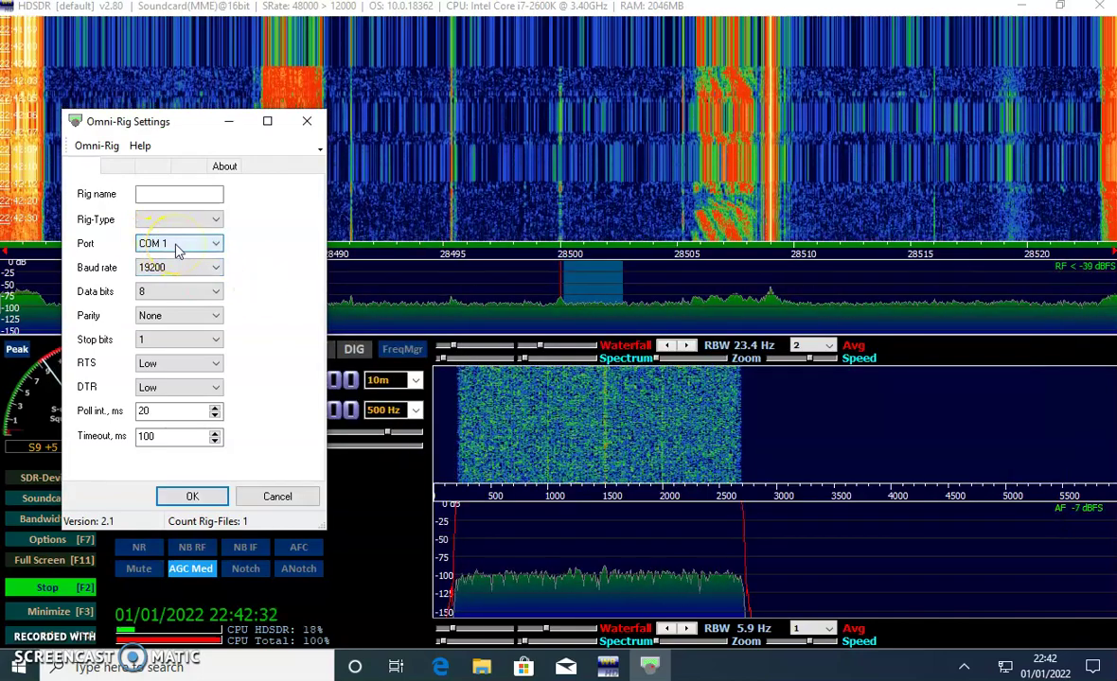
pyautogui.click(177, 246)
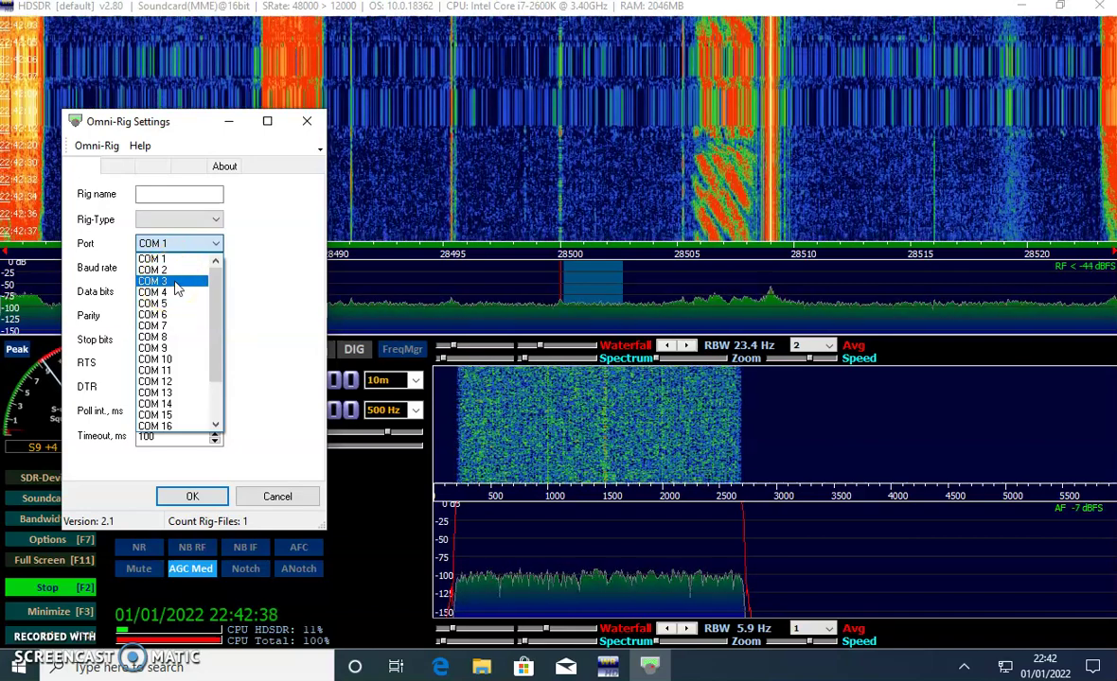
pyautogui.click(176, 283)
pyautogui.click(175, 223)
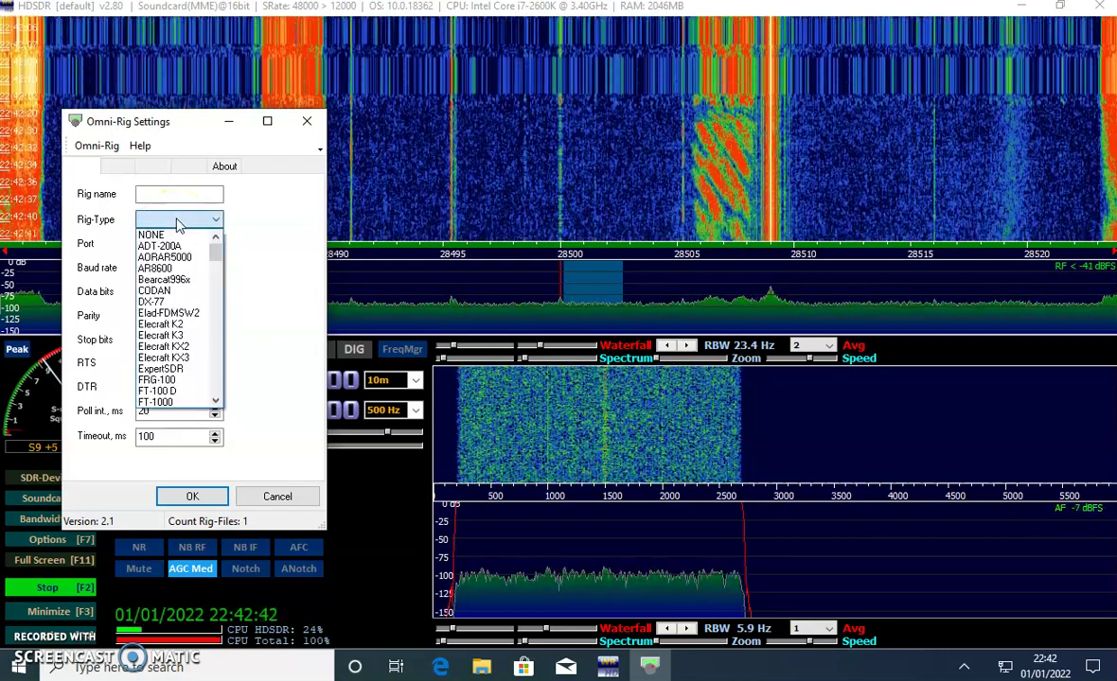
pyautogui.scroll(-6, 171, 341)
pyautogui.scroll(-3, 171, 360)
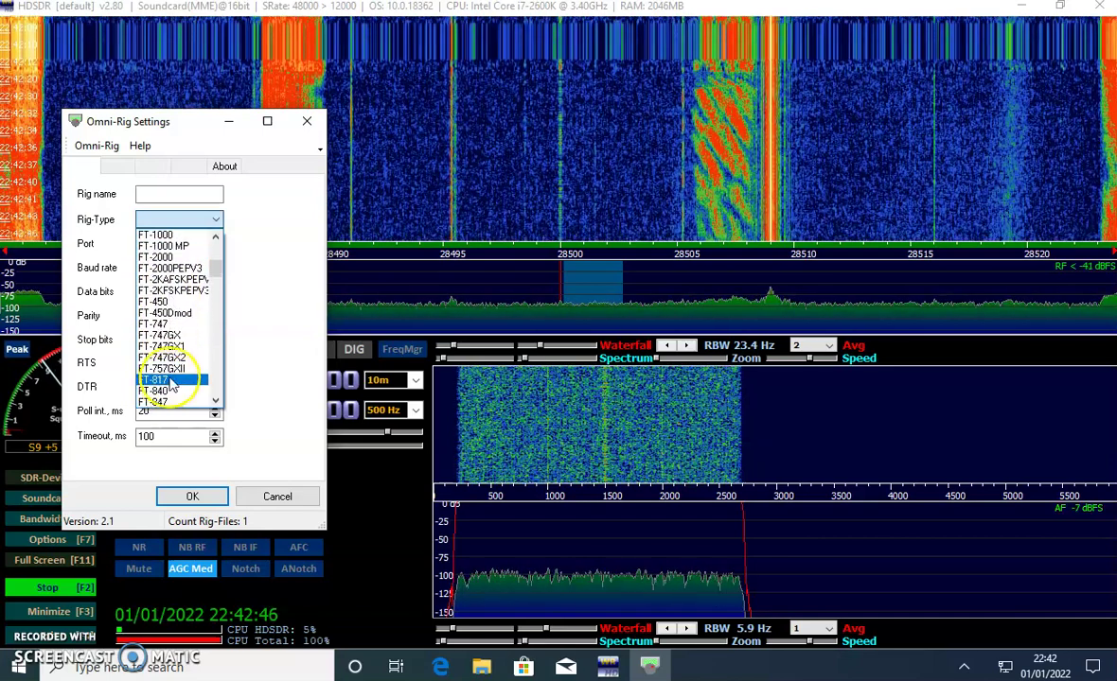
pyautogui.click(170, 382)
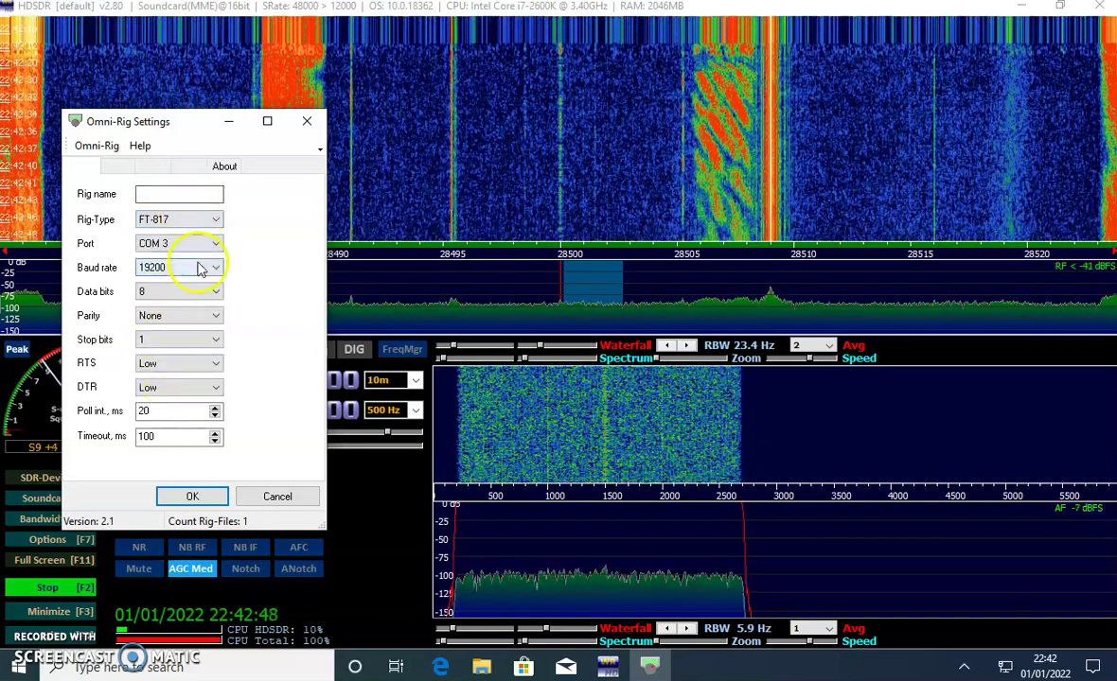
pyautogui.click(191, 199)
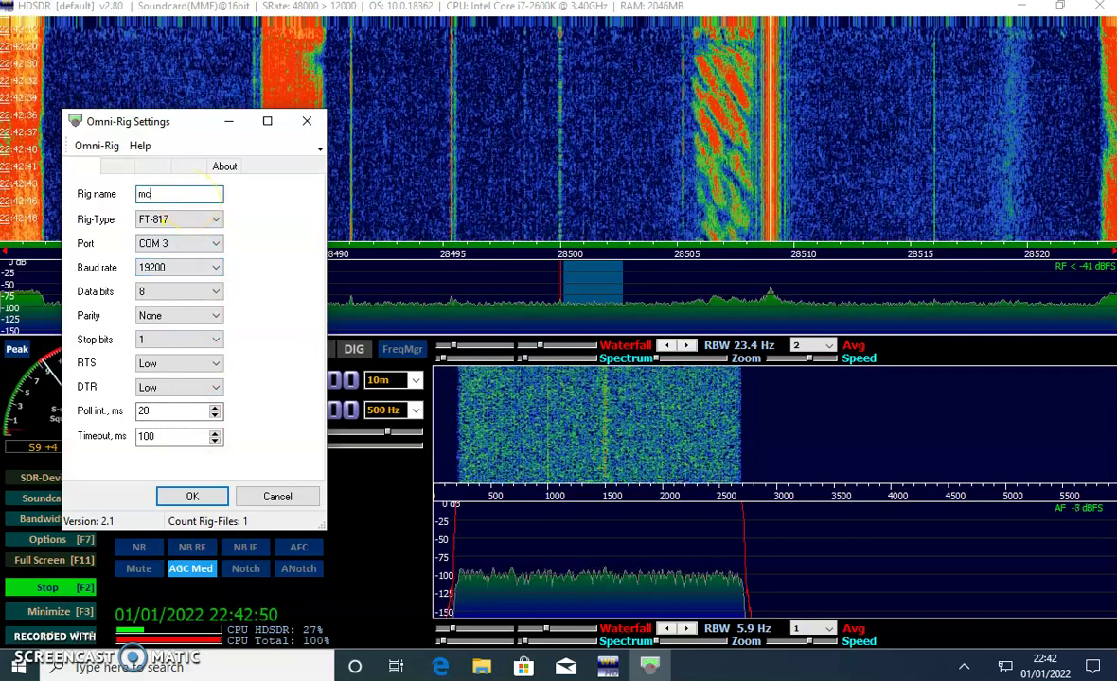
pyautogui.click(193, 494)
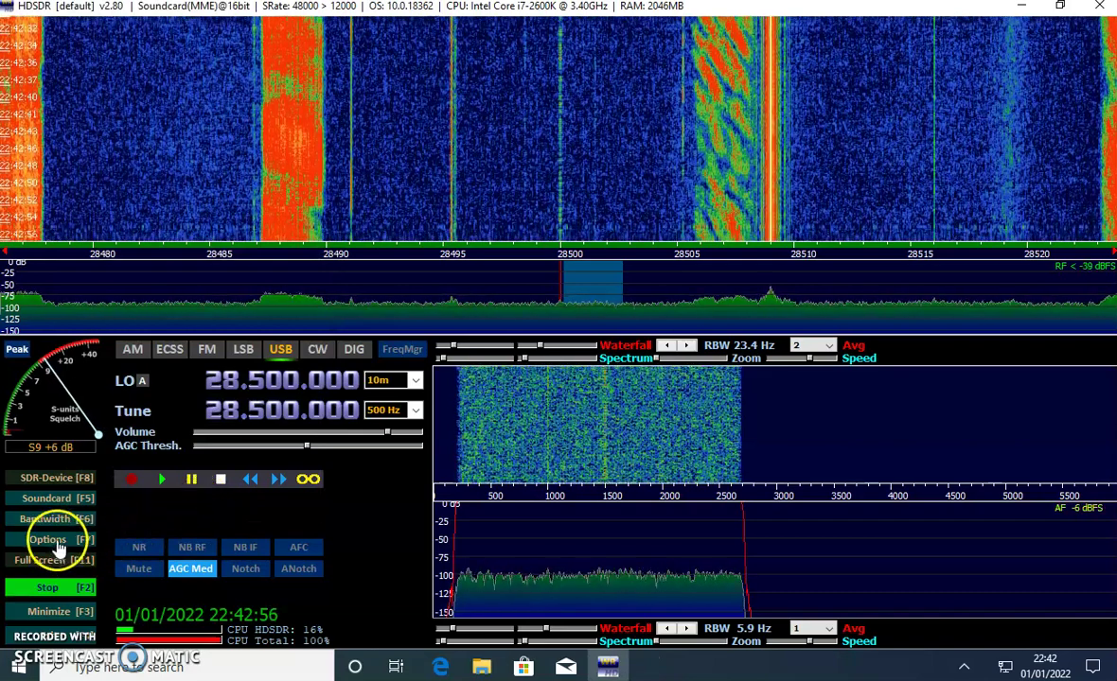
# Enable sync Rig1 under CAT to Radio (Omni-Rig) so HDSDR follows the mcHF.
pyautogui.click(60, 547)
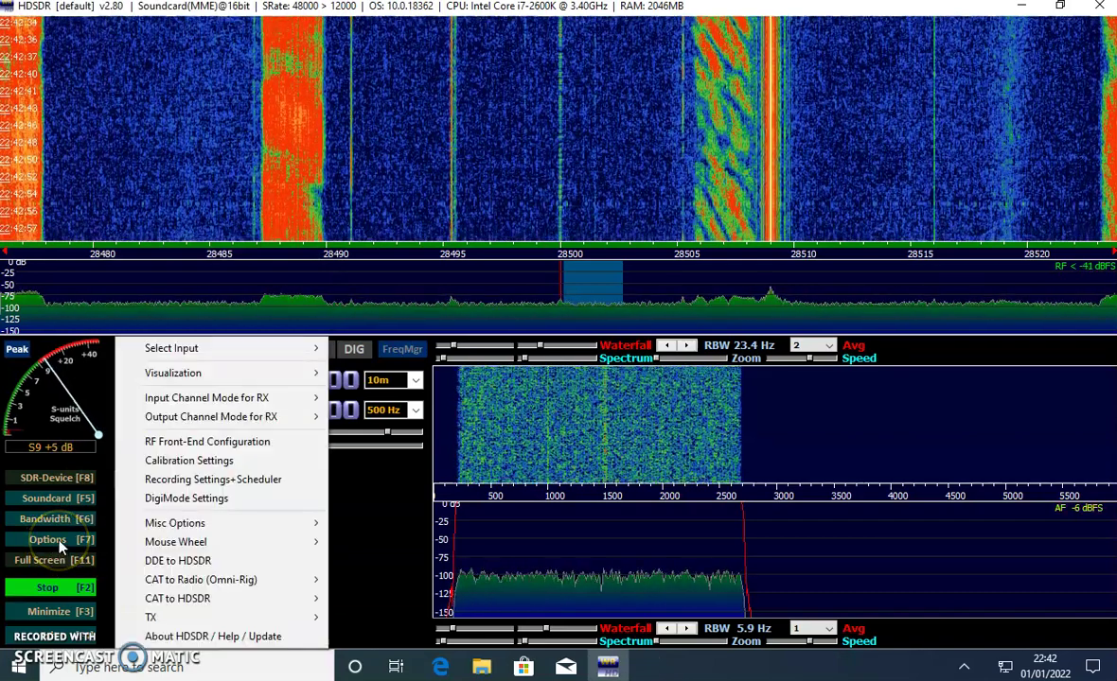
pyautogui.moveTo(199, 582)
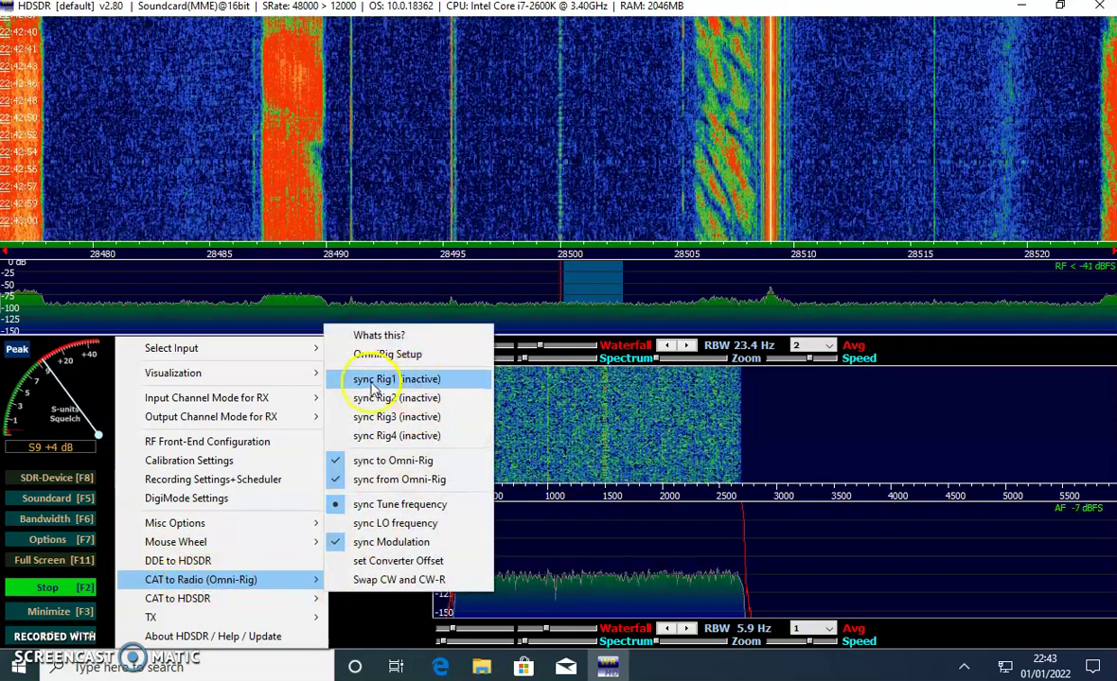
pyautogui.click(409, 383)
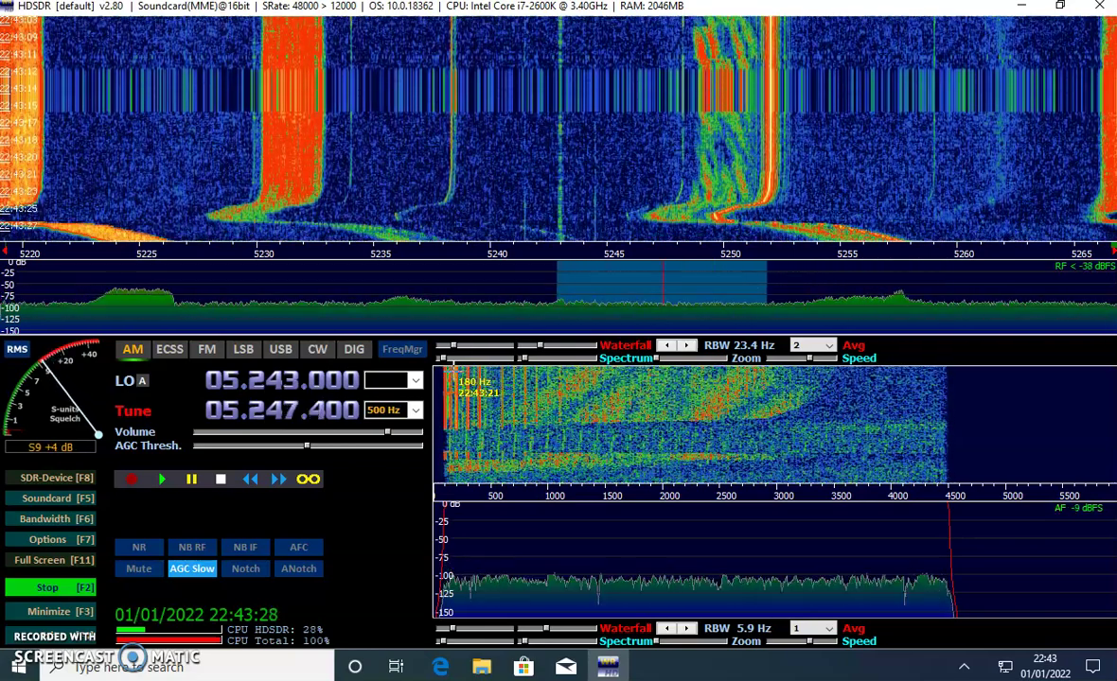
# Raise the tune frequency to 5.277.300 MHz, then bring up the Notepad notes on offsets.
pyautogui.click(273, 405)
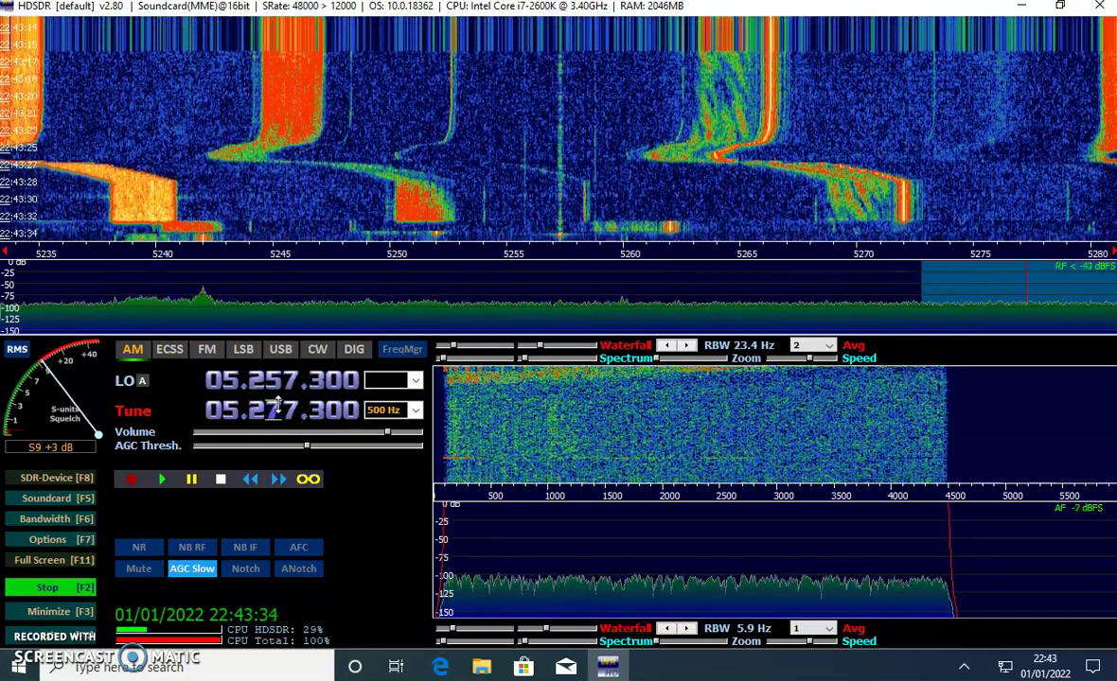
pyautogui.click(277, 406)
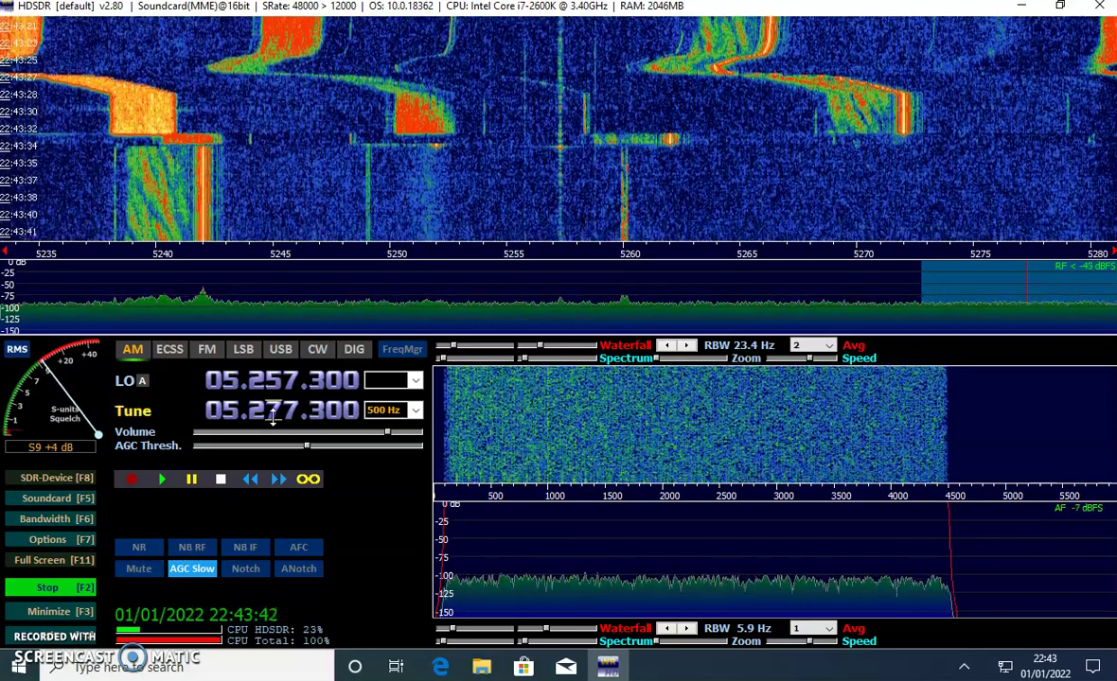
pyautogui.click(322, 142)
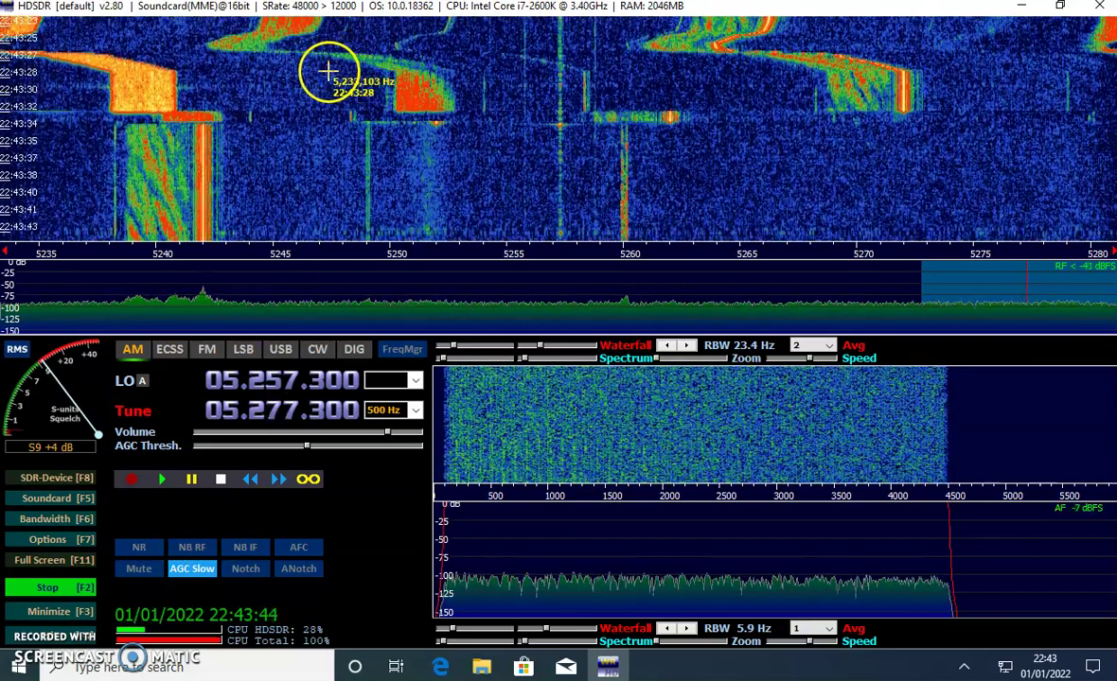
pyautogui.click(321, 379)
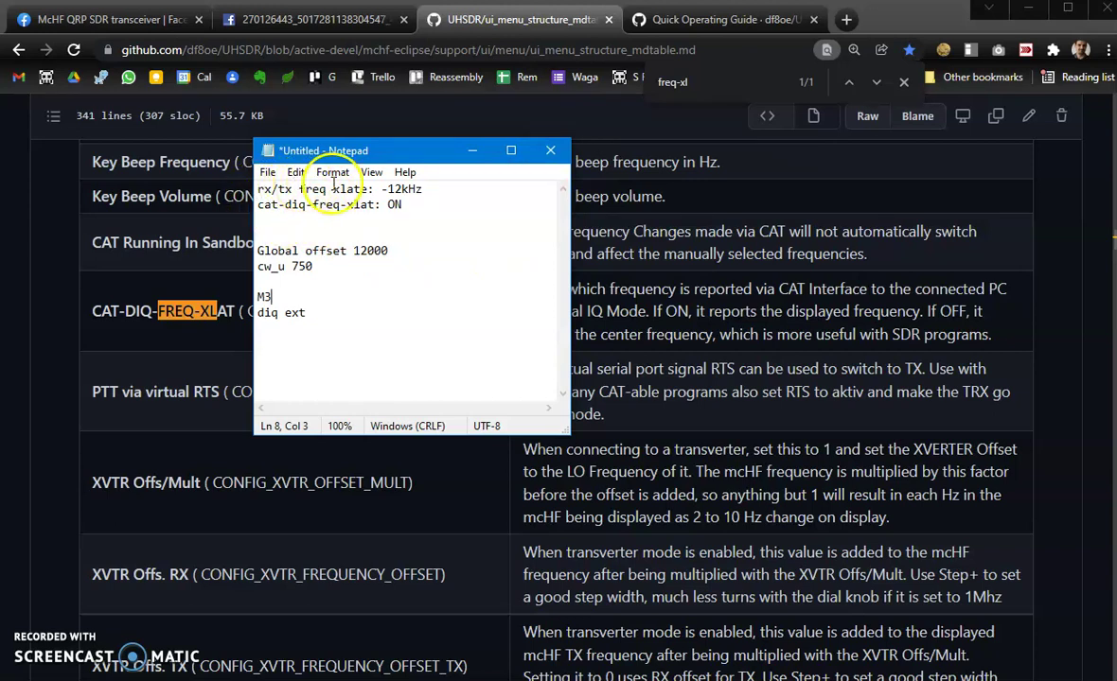
pyautogui.click(431, 189)
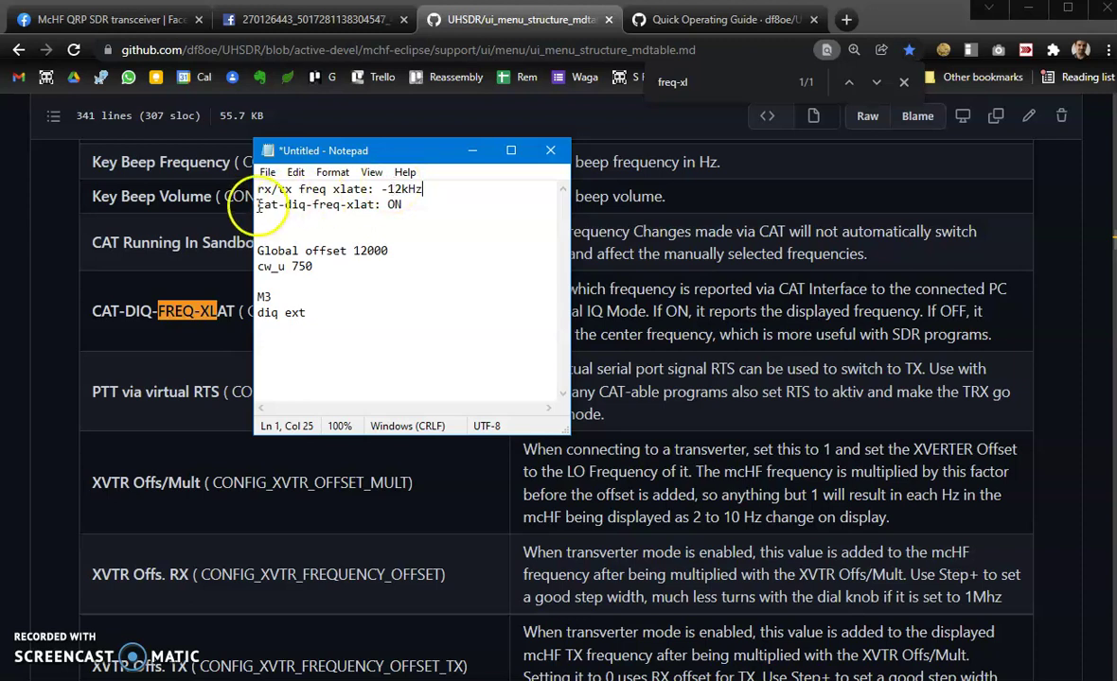
pyautogui.moveTo(257, 204); pyautogui.dragTo(370, 203)
pyautogui.click(374, 205)
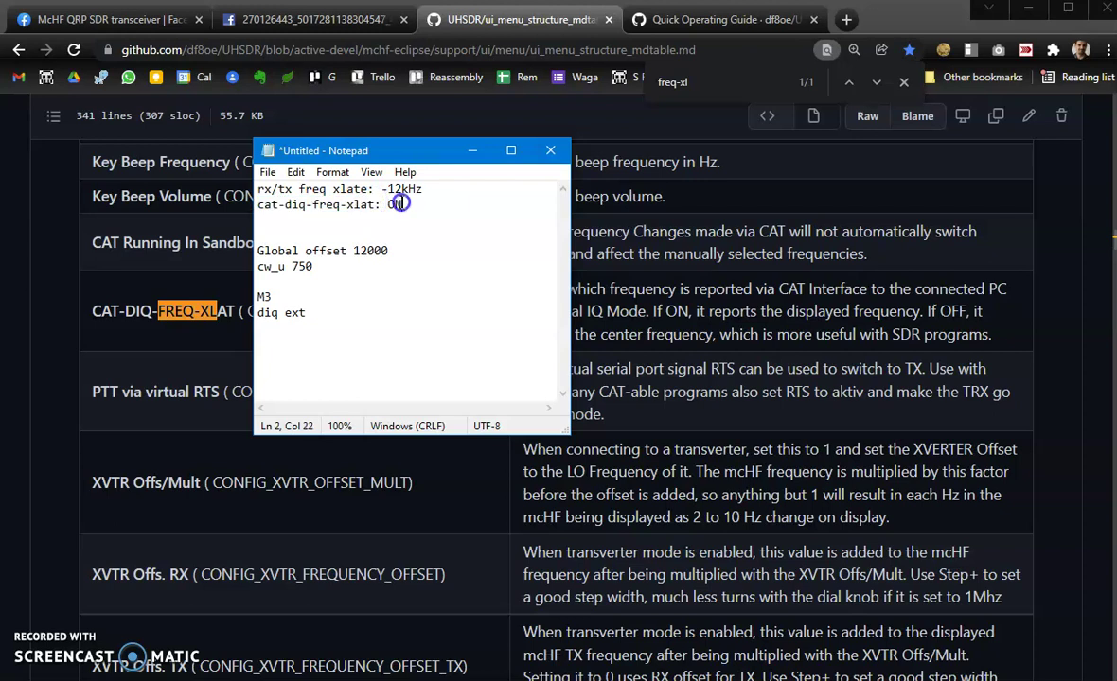
pyautogui.click(404, 204)
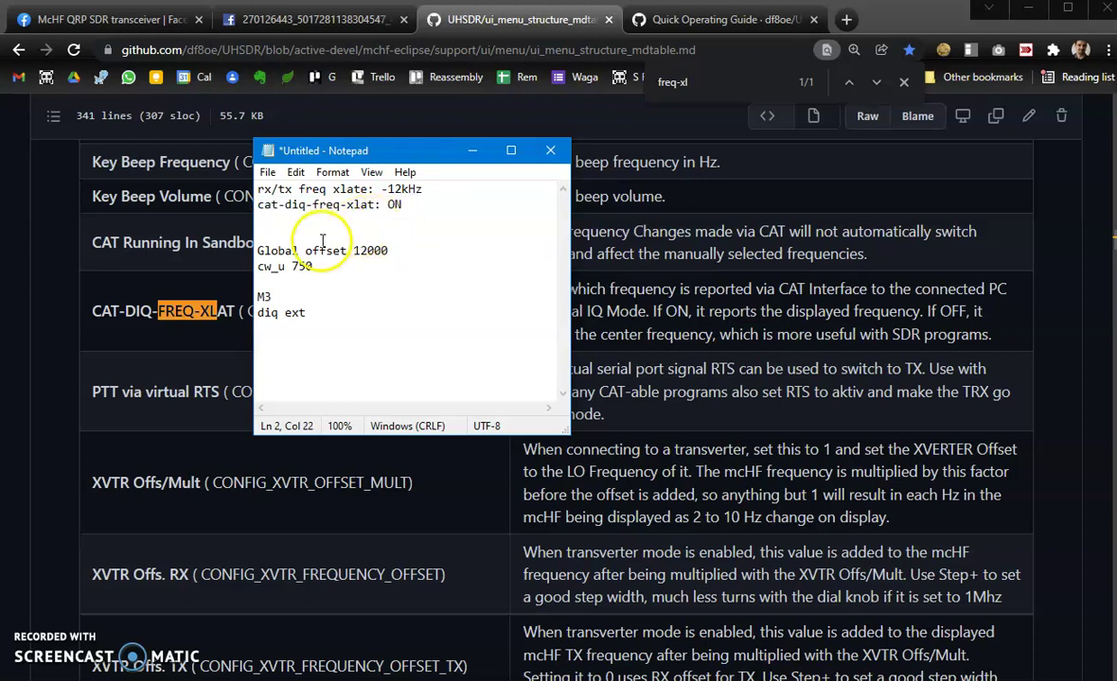
pyautogui.click(400, 188)
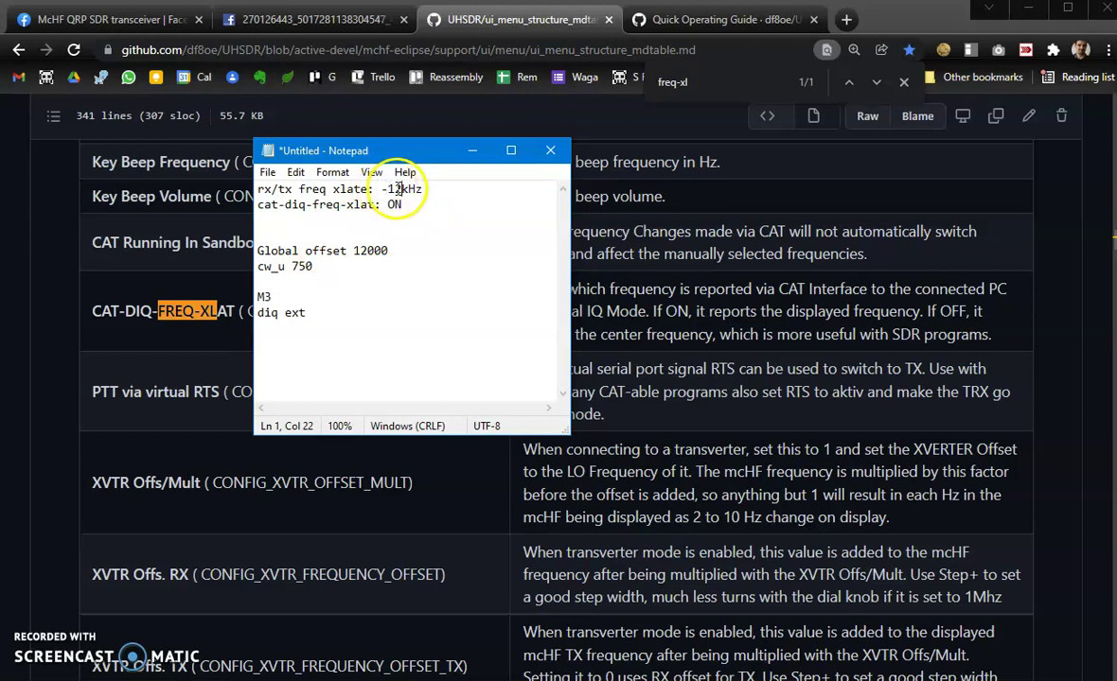
pyautogui.click(358, 250)
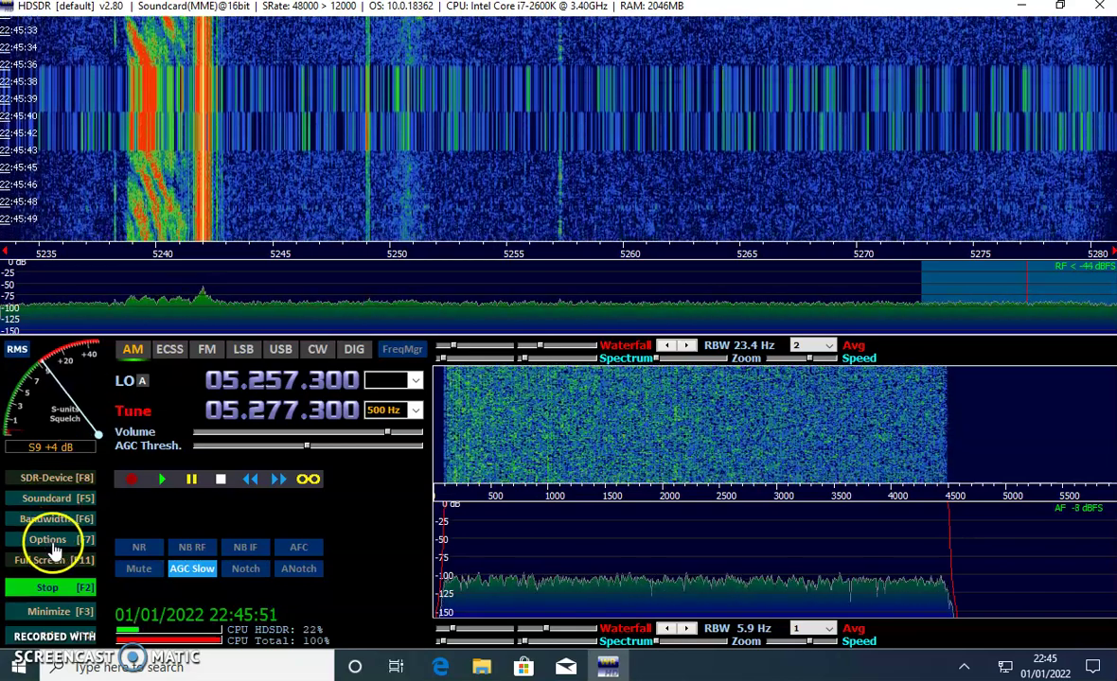
# Set the RF front-end Global Offset to 12000 Hz and CW_U offset to 750 Hz, and apply.
pyautogui.click(54, 541)
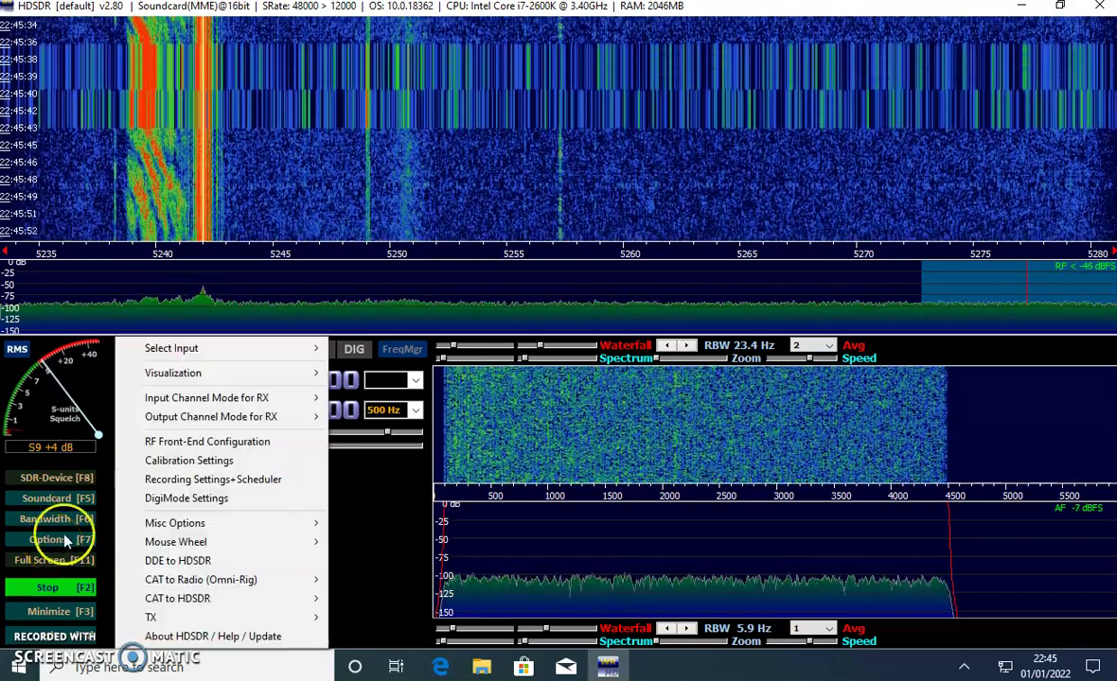
pyautogui.click(199, 445)
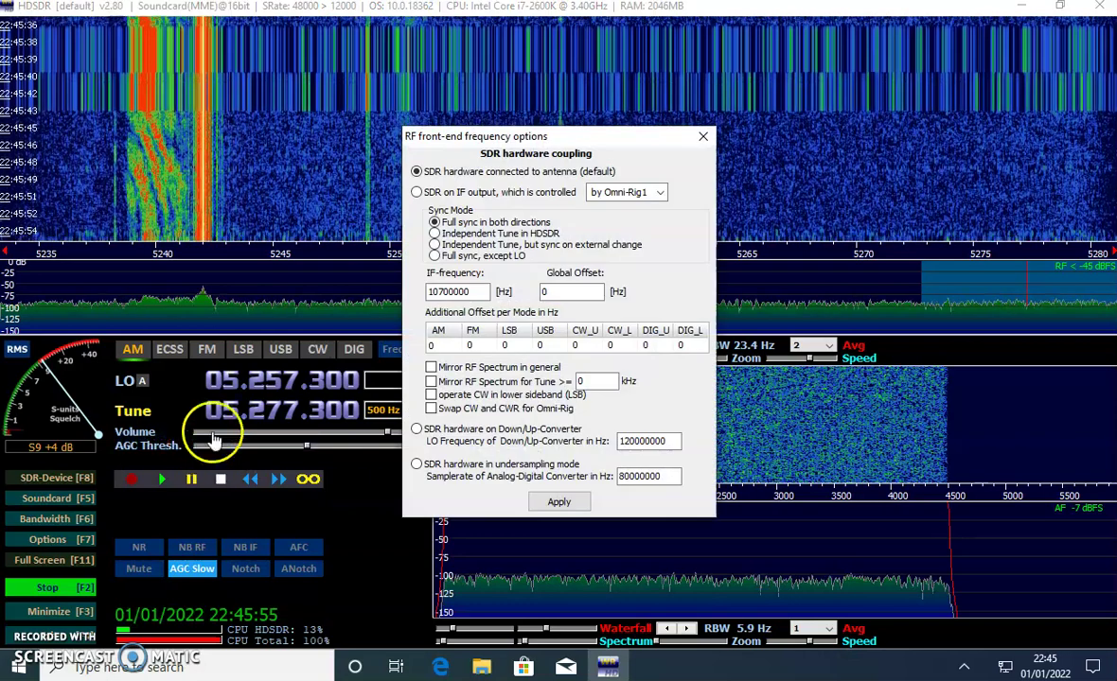
pyautogui.doubleClick(573, 292)
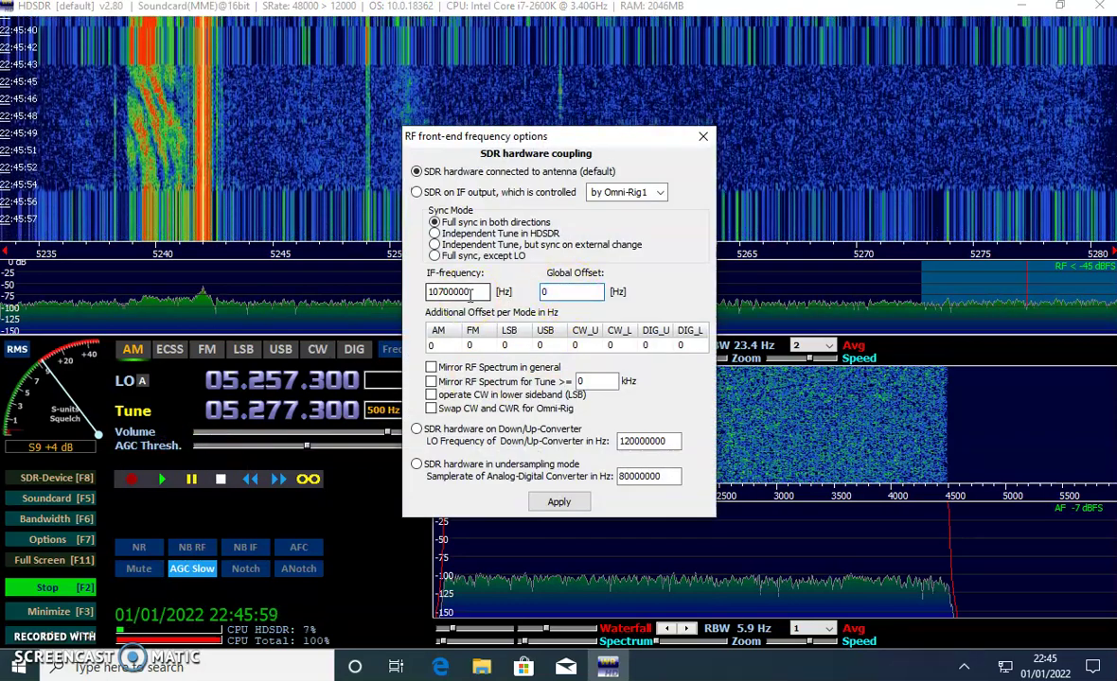
pyautogui.write('12000')
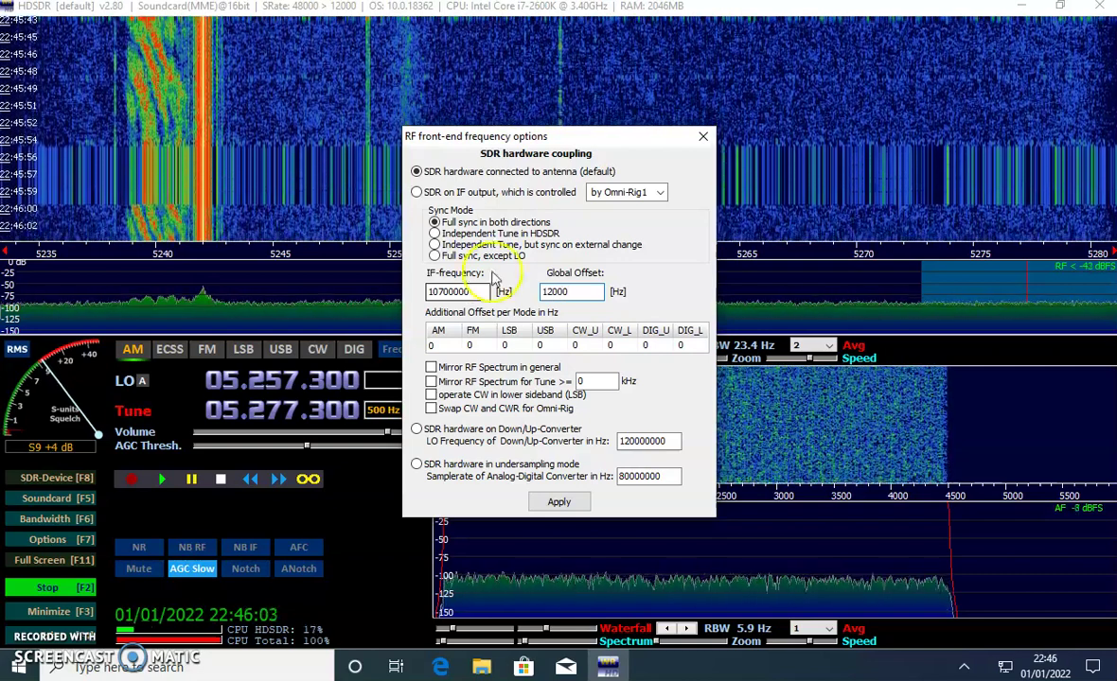
pyautogui.click(593, 345)
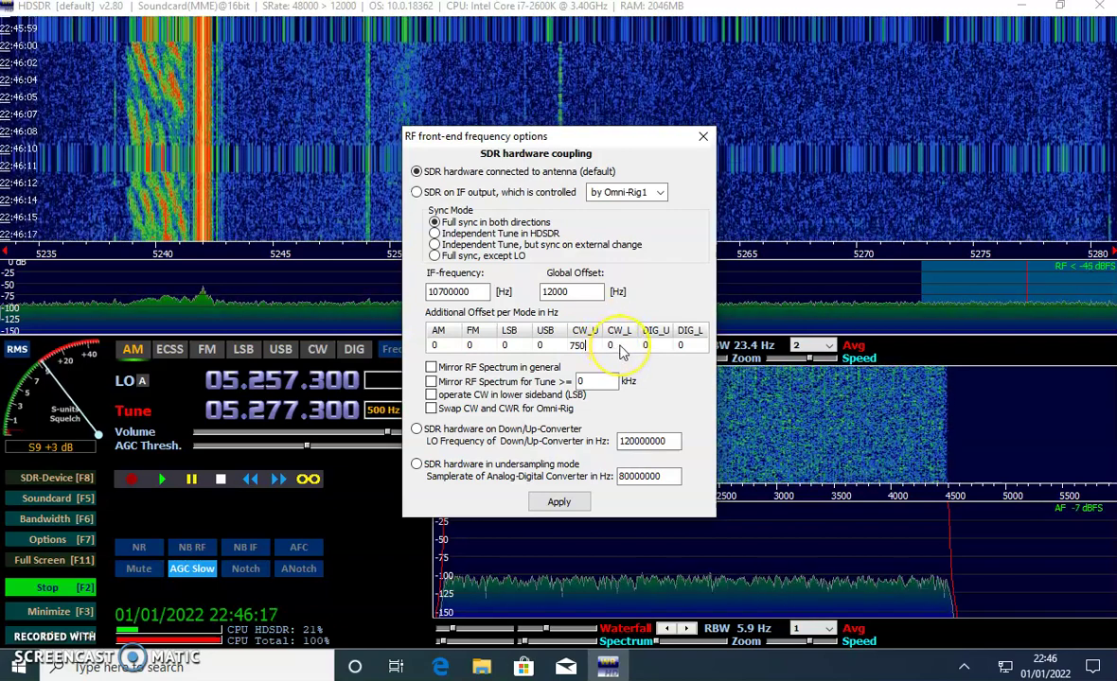
pyautogui.click(566, 504)
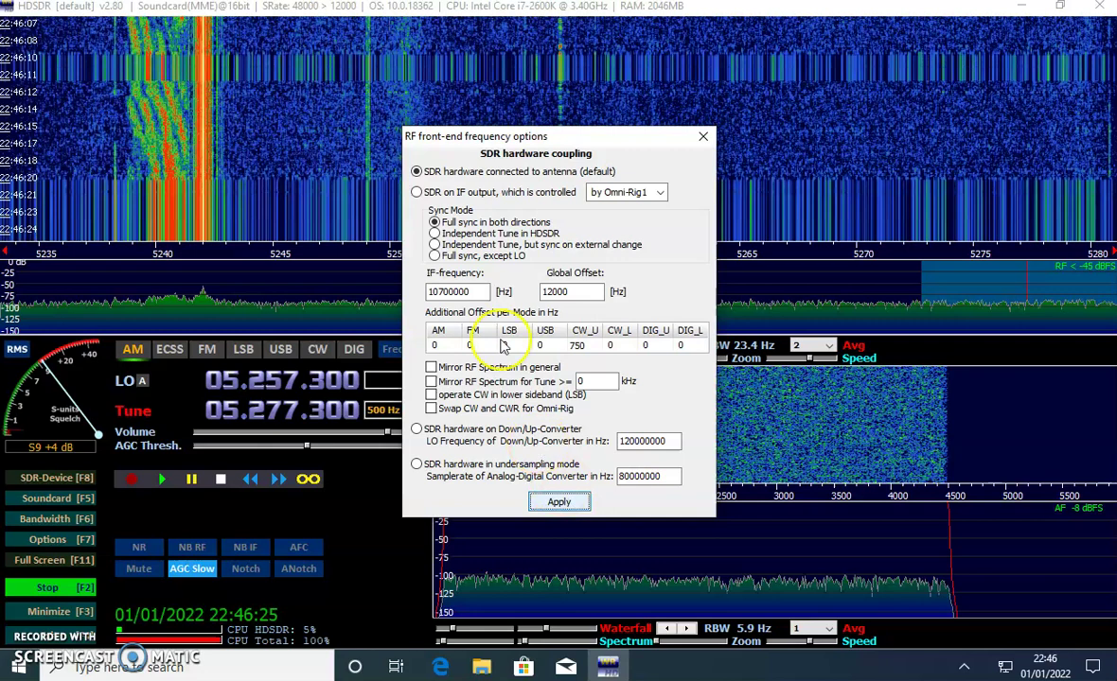
# Couple the SDR to the IF output controlled by Omni-Rig1, apply, and close the dialog.
pyautogui.click(418, 193)
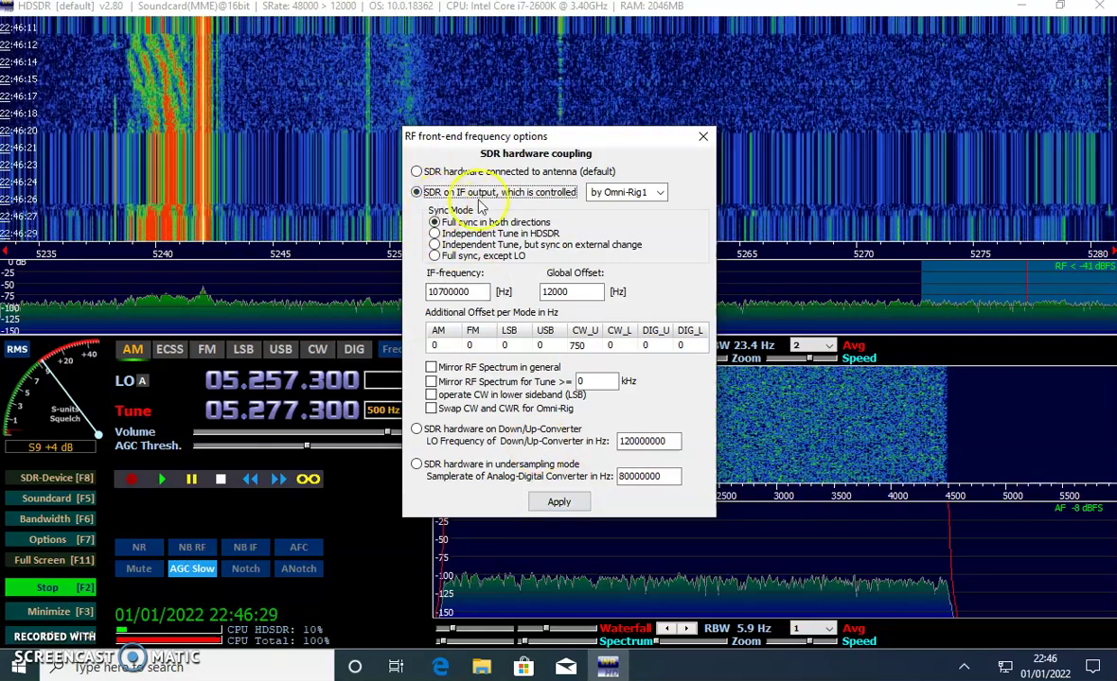
pyautogui.click(559, 509)
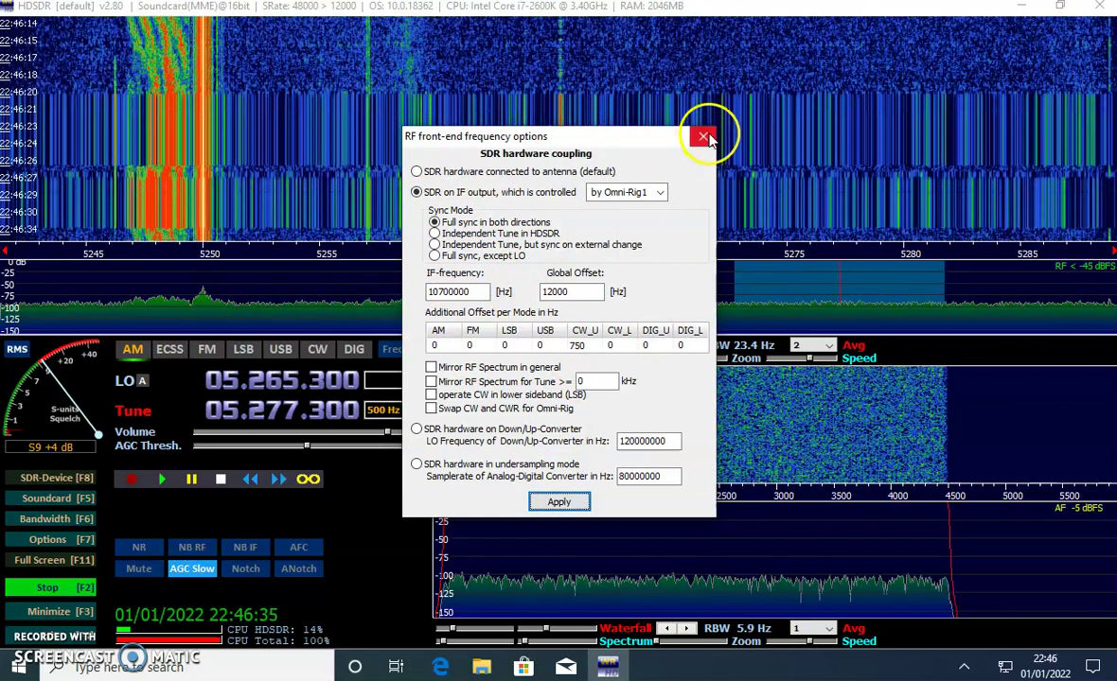
pyautogui.click(705, 138)
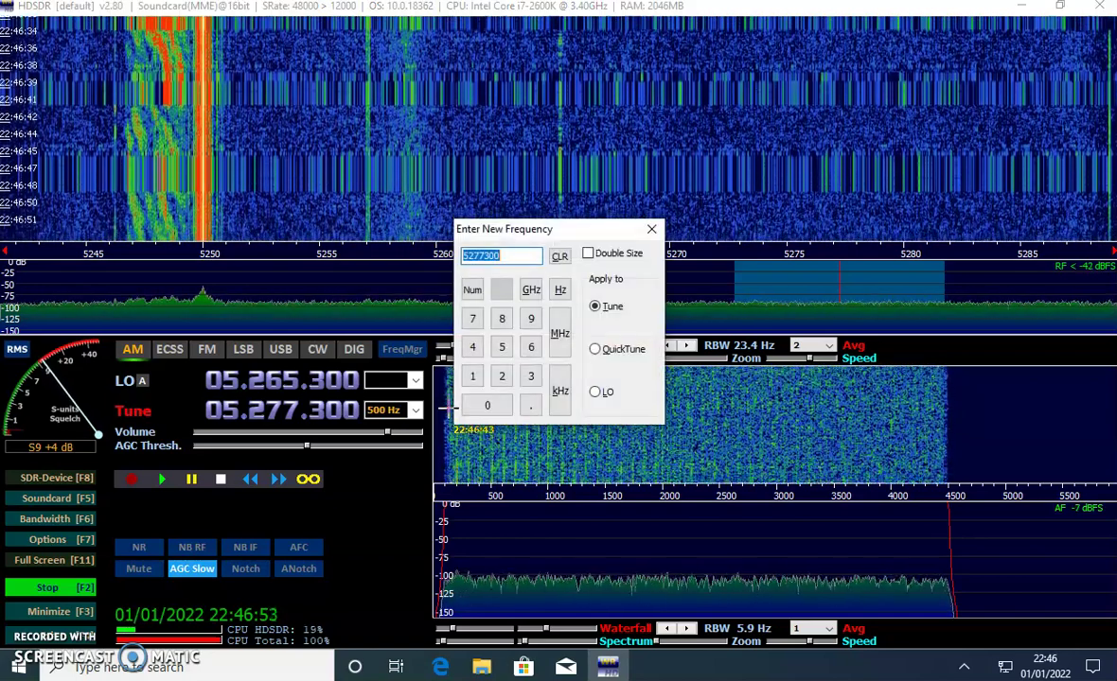
# Tune HDSDR to 4996 kHz, placing the LO at 4984 kHz.
pyautogui.write('996')
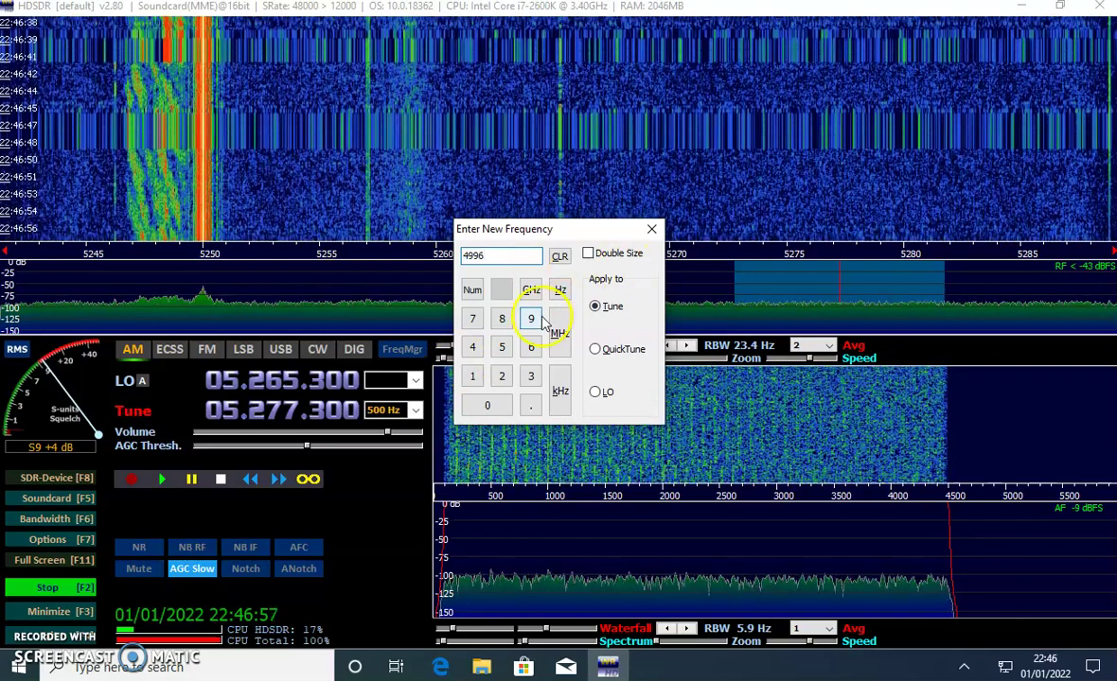
pyautogui.click(562, 382)
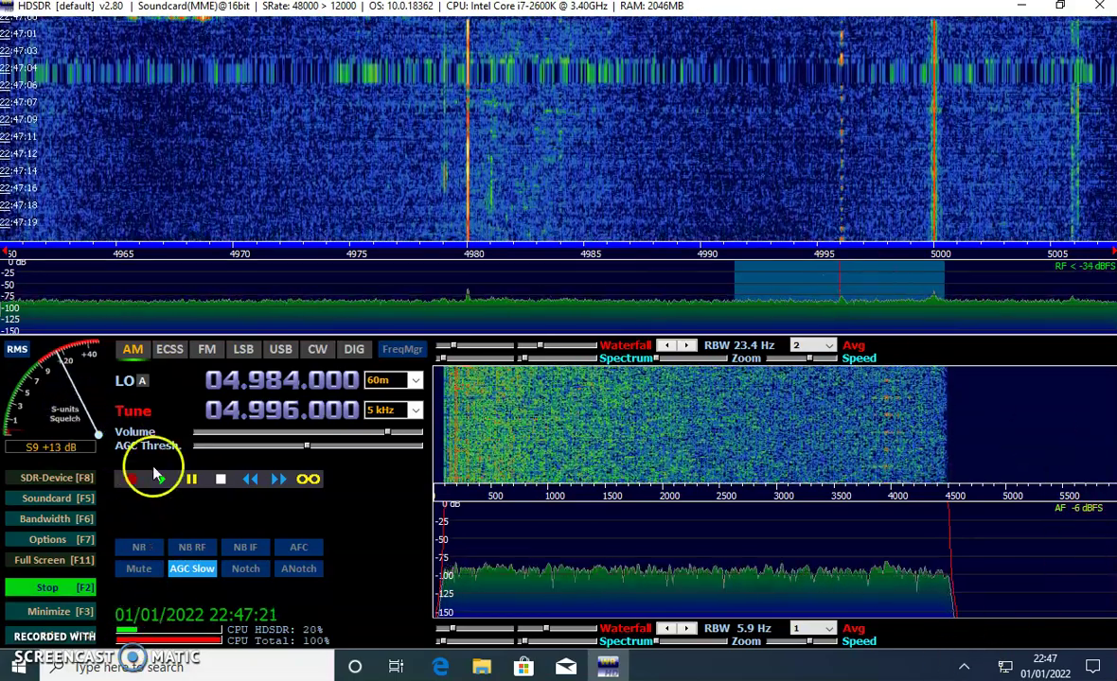
pyautogui.click(963, 669)
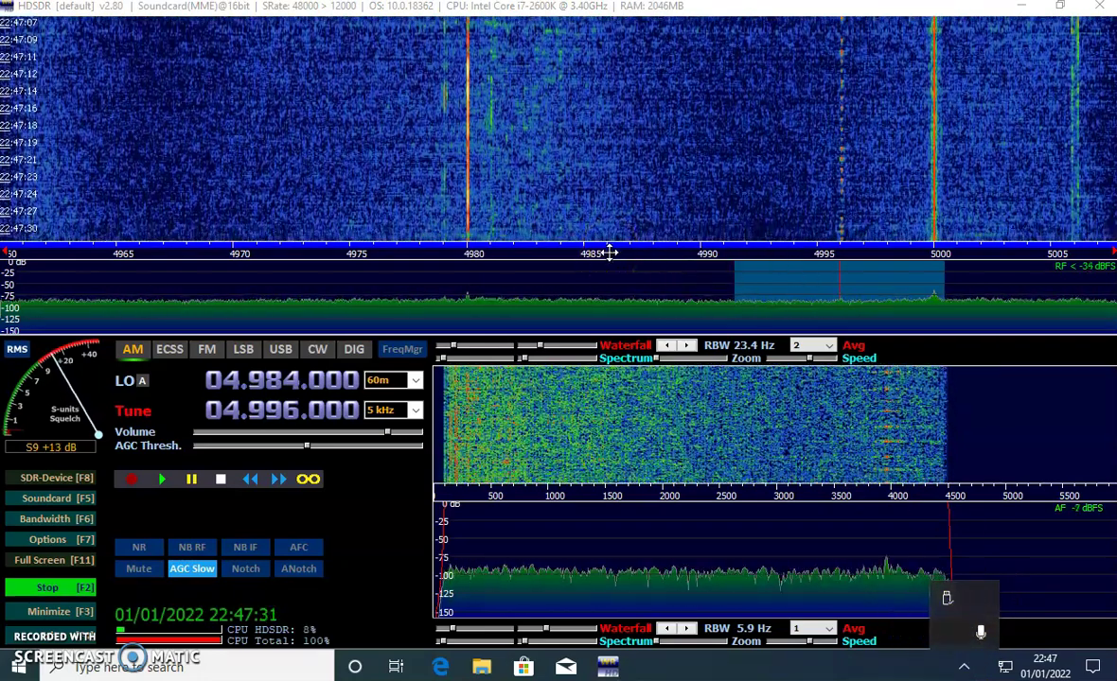
pyautogui.click(219, 327)
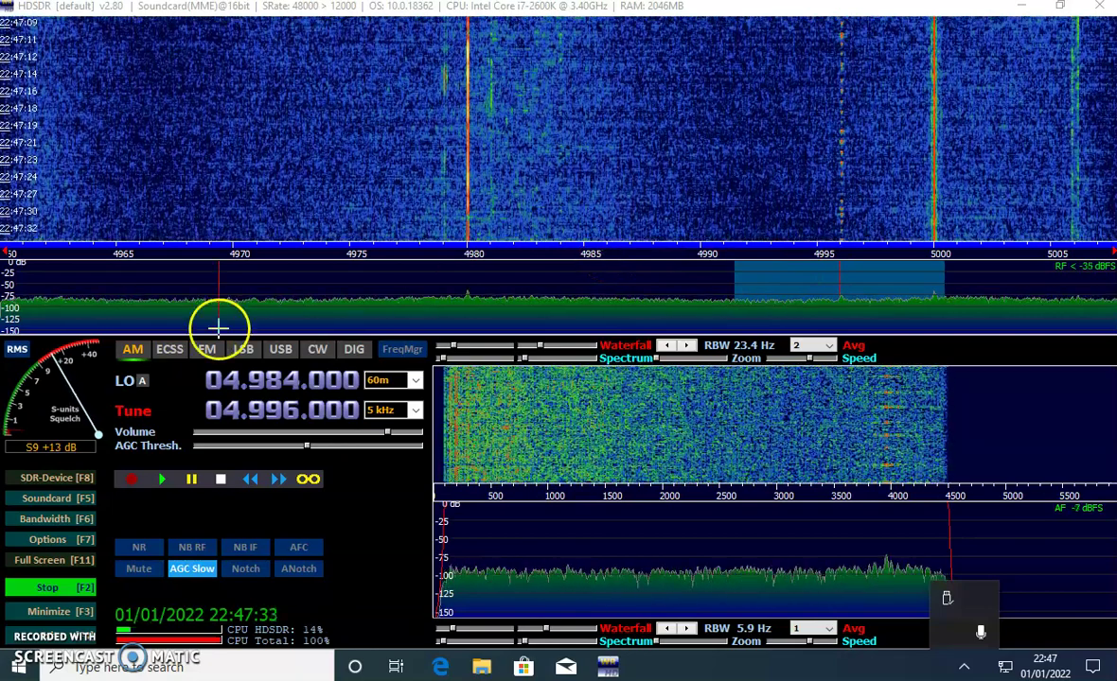
pyautogui.click(751, 301)
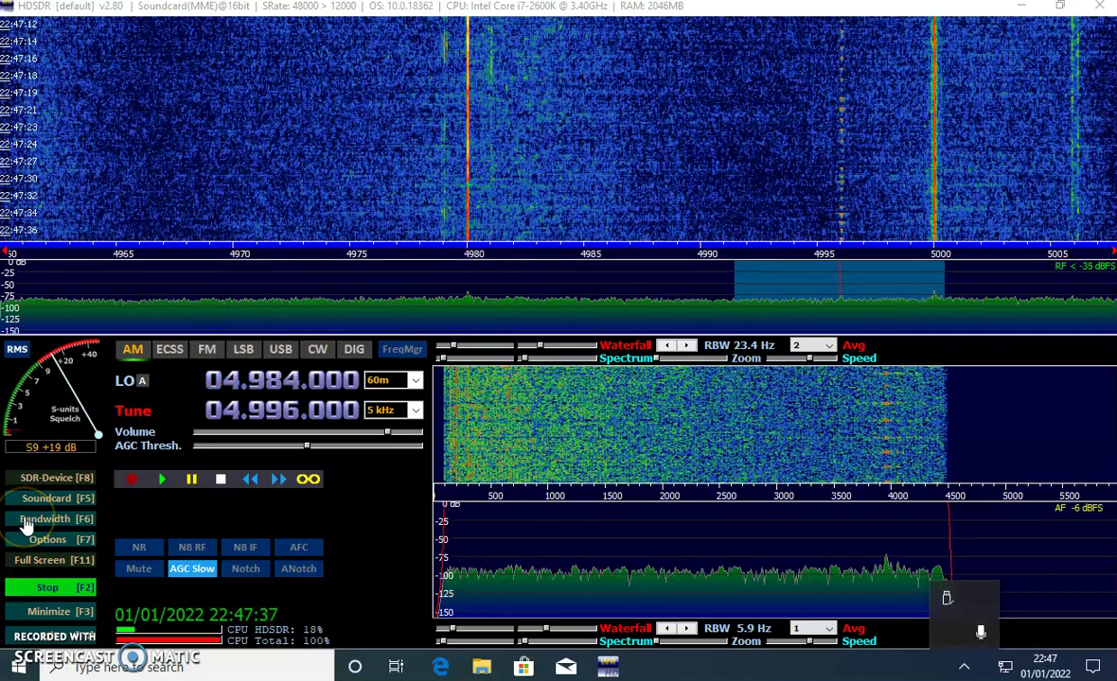
pyautogui.click(36, 540)
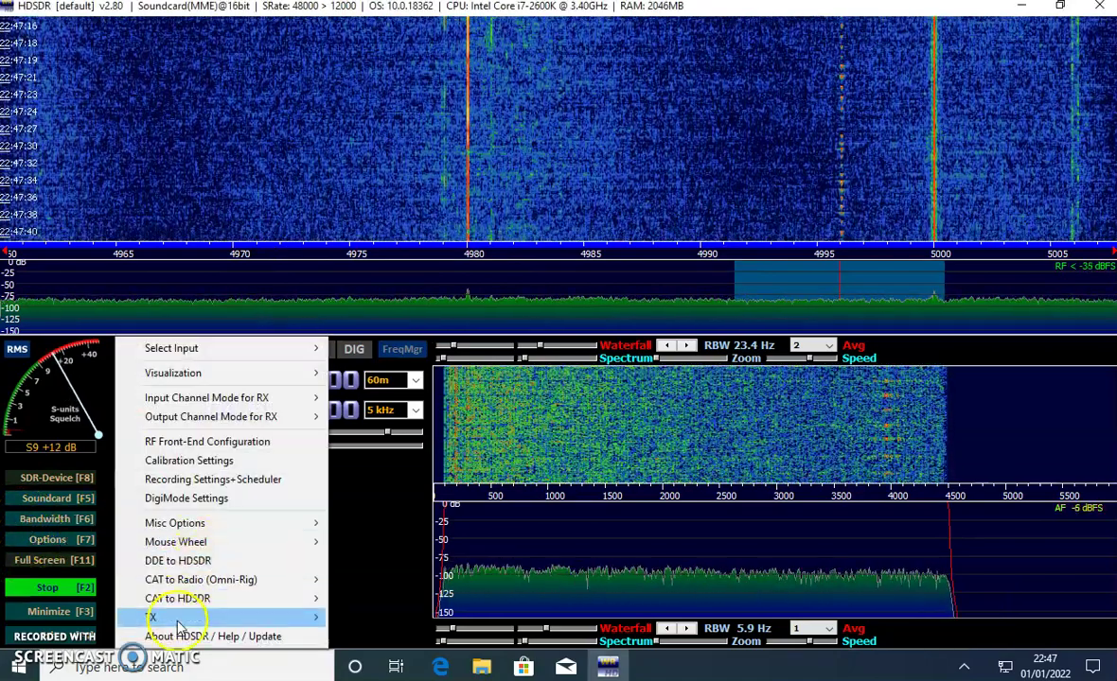
pyautogui.moveTo(189, 625)
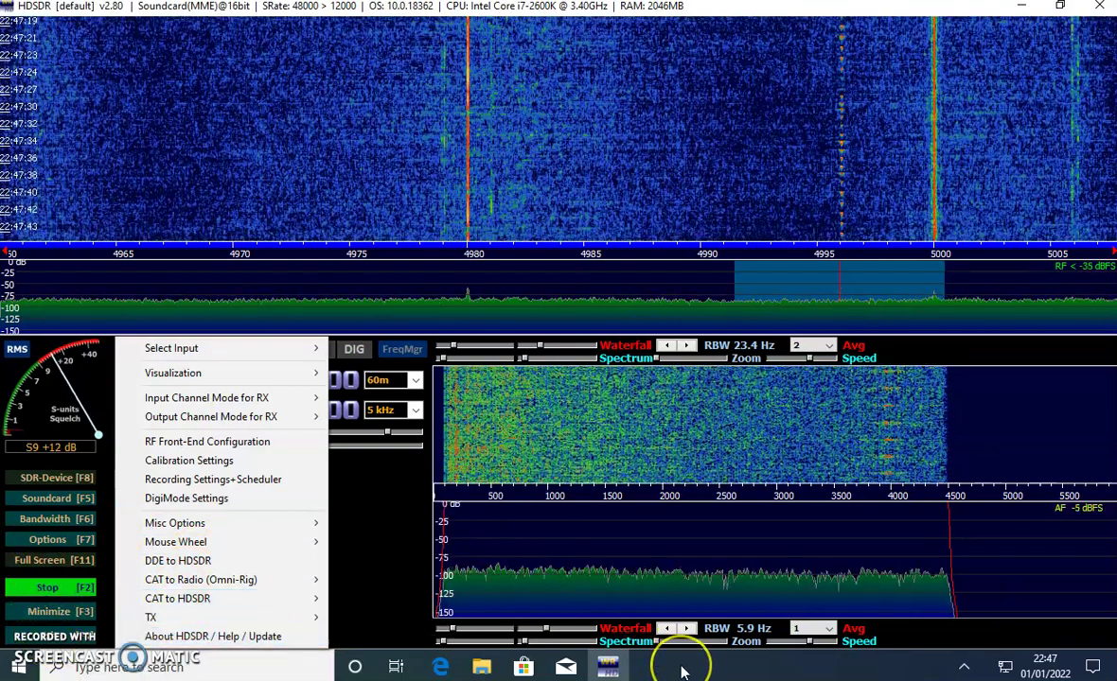
pyautogui.click(682, 672)
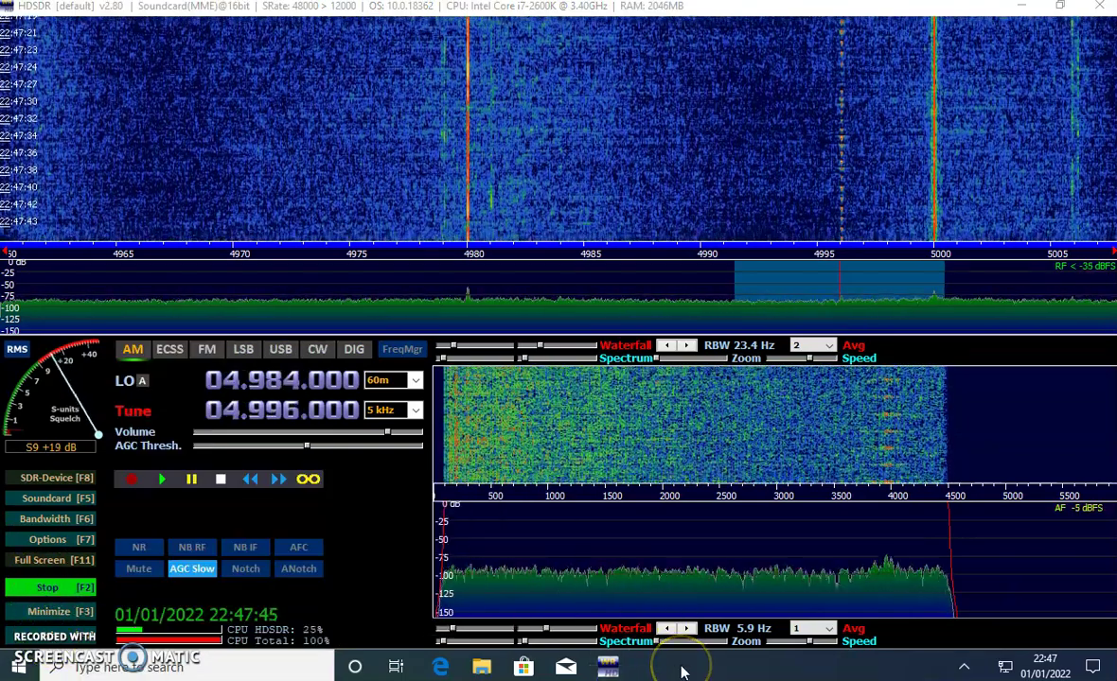